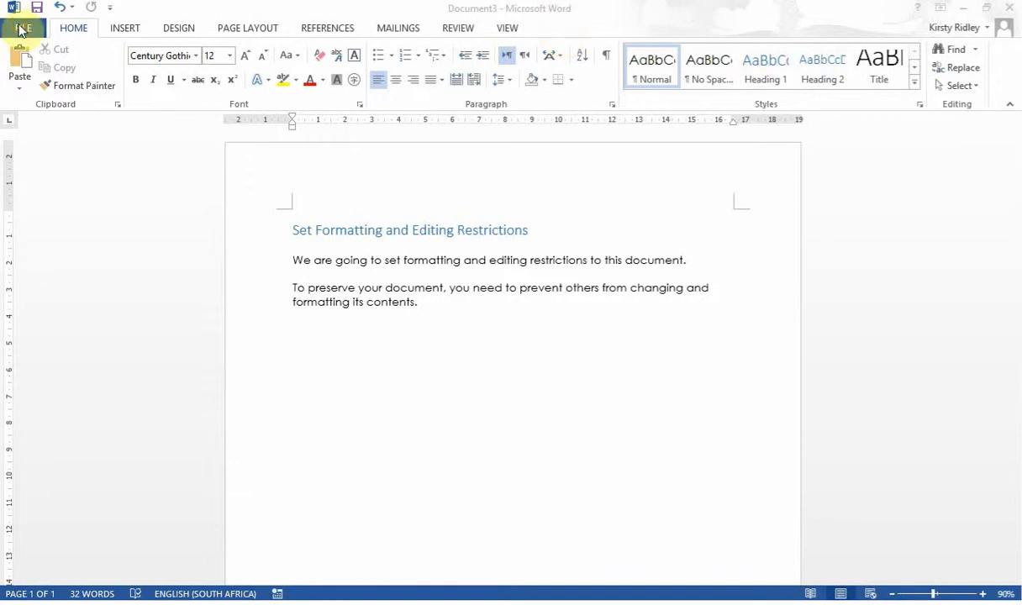
Enable the Developer tab under Customize Ribbon in Word Options.
{"action": "left_click", "coordinate": [20, 31]}
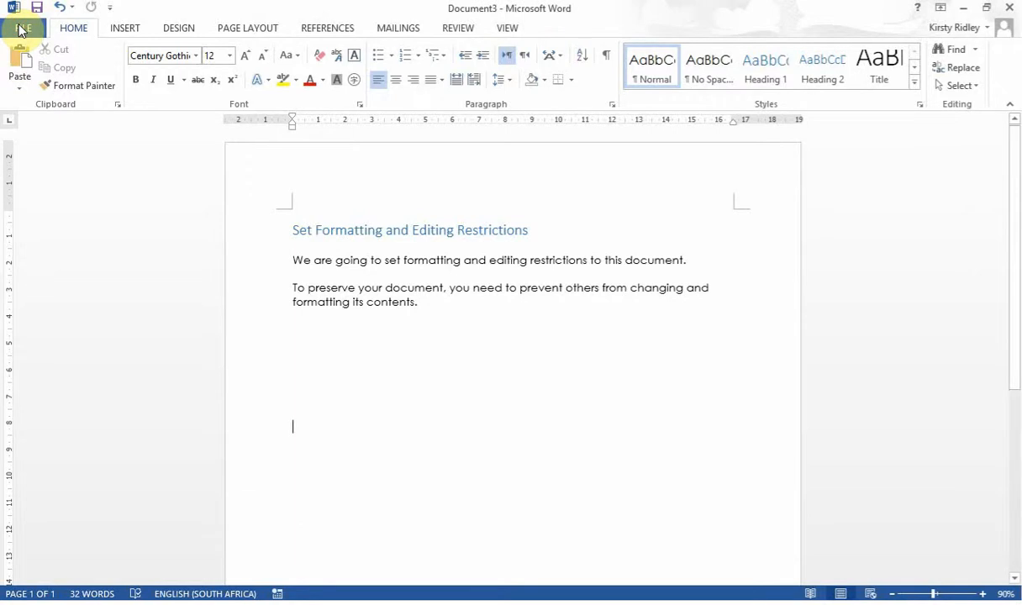
{"action": "left_click", "coordinate": [20, 31]}
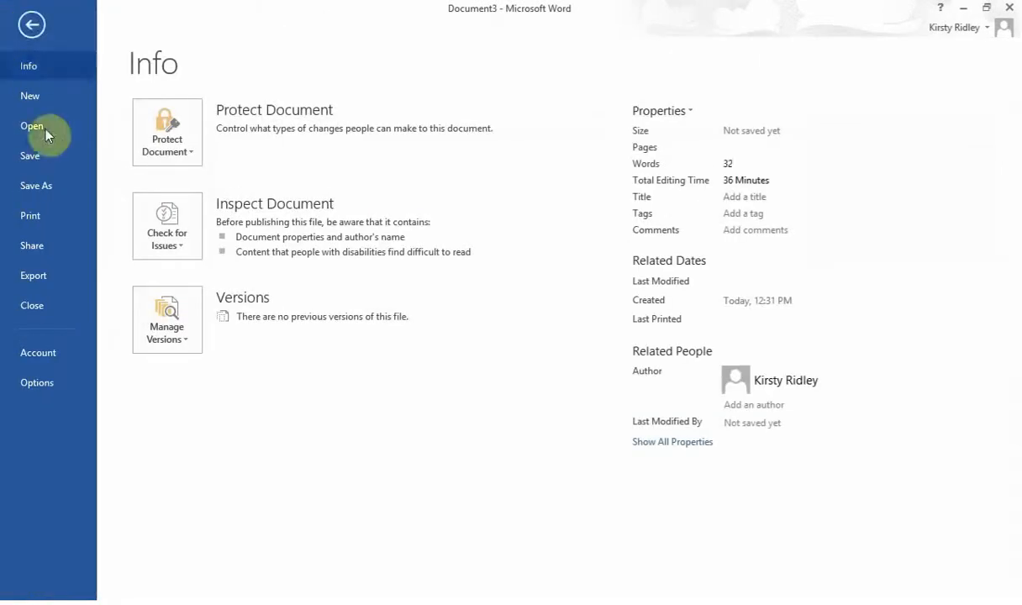
{"action": "left_click", "coordinate": [37, 380]}
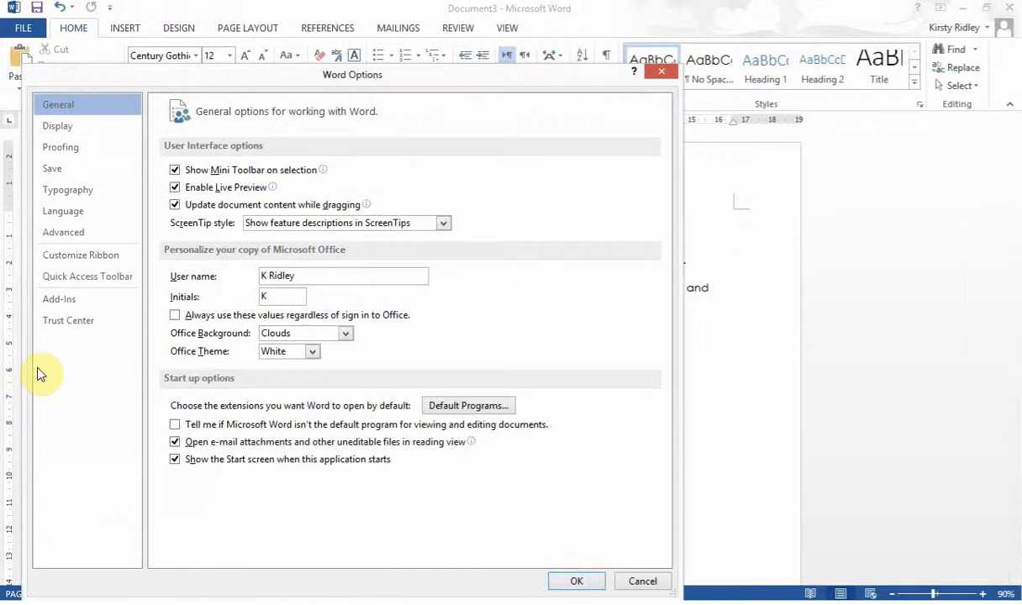
{"action": "left_click", "coordinate": [59, 265]}
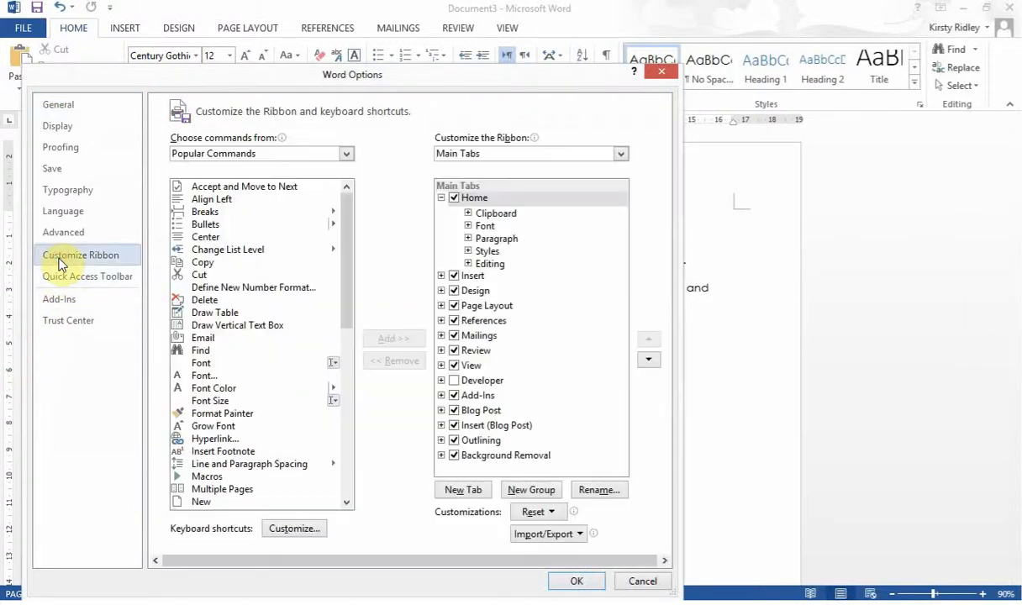
{"action": "left_click", "coordinate": [455, 381]}
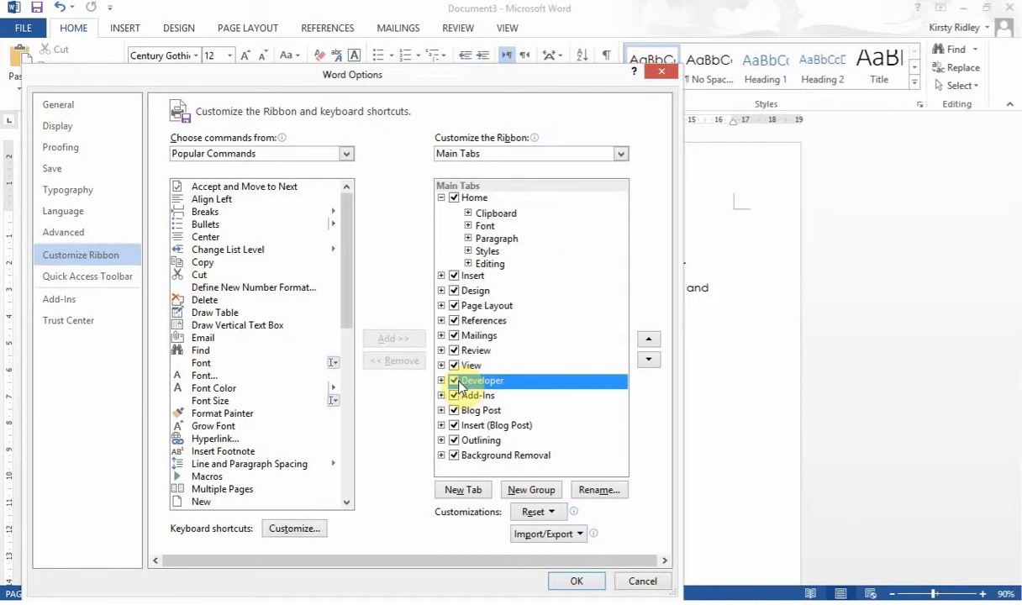
{"action": "left_click", "coordinate": [578, 583]}
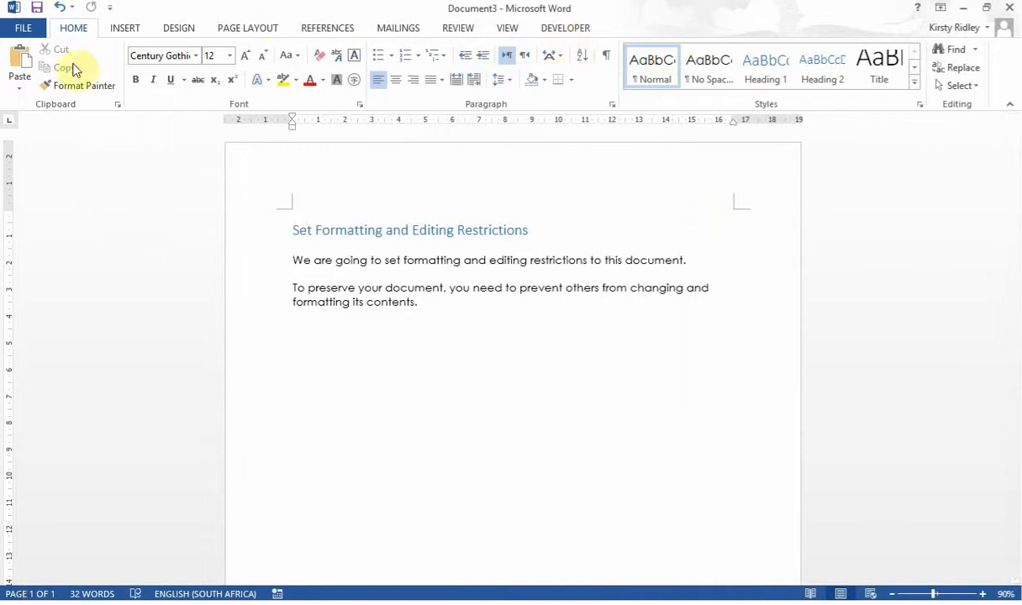
Recheck that Developer is ticked in Customize Ribbon, then place the cursor on the empty line below the text.
{"action": "left_click", "coordinate": [23, 27]}
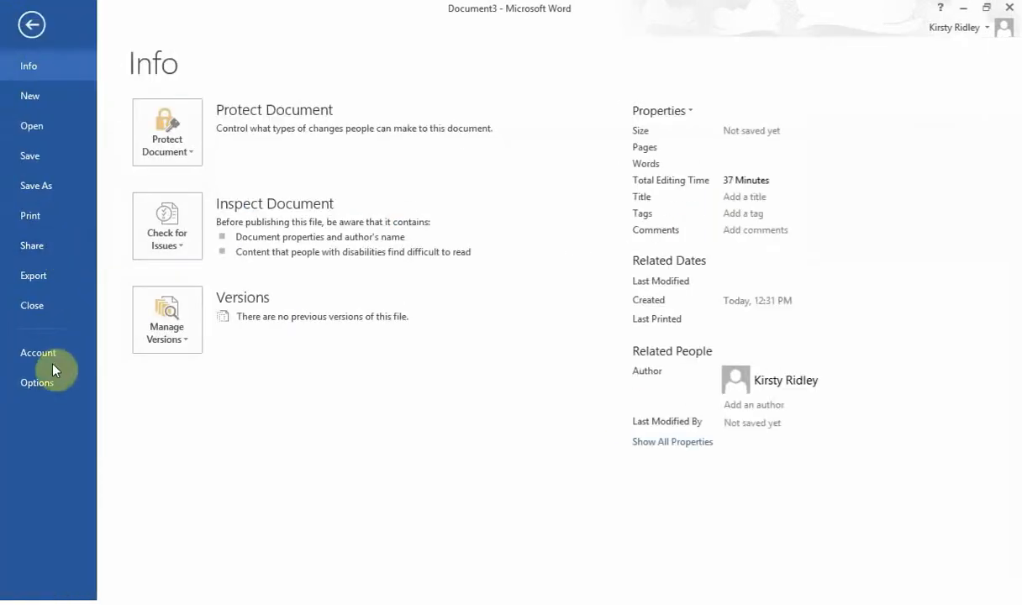
{"action": "left_click", "coordinate": [41, 388]}
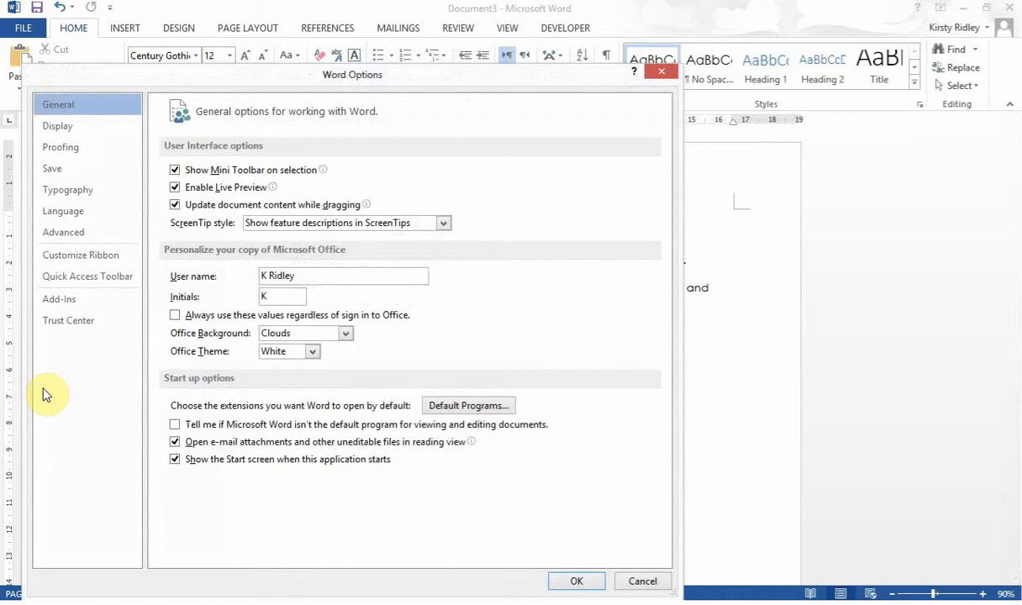
{"action": "left_click", "coordinate": [68, 262]}
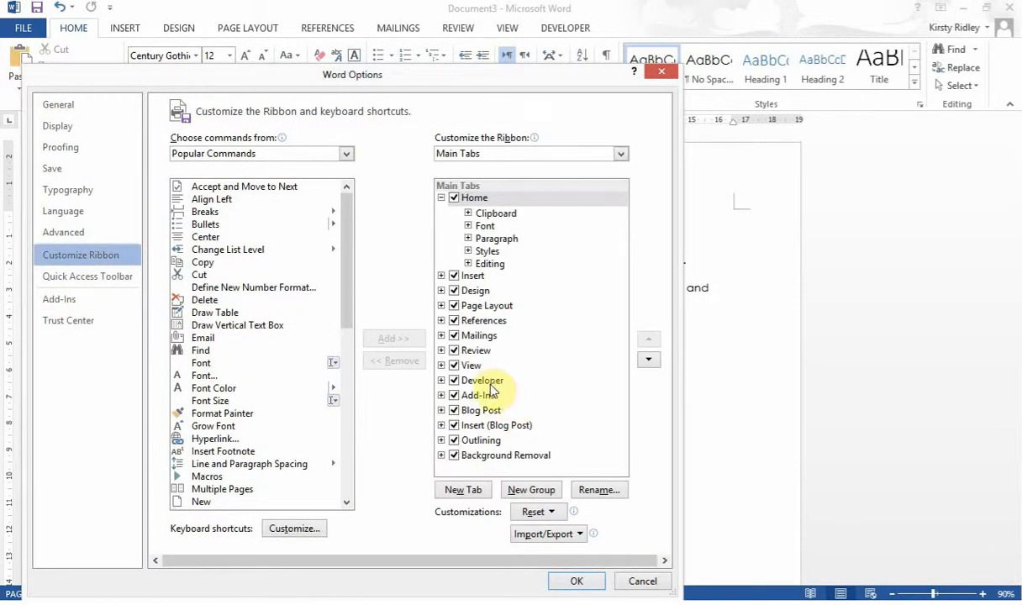
{"action": "left_click", "coordinate": [627, 587]}
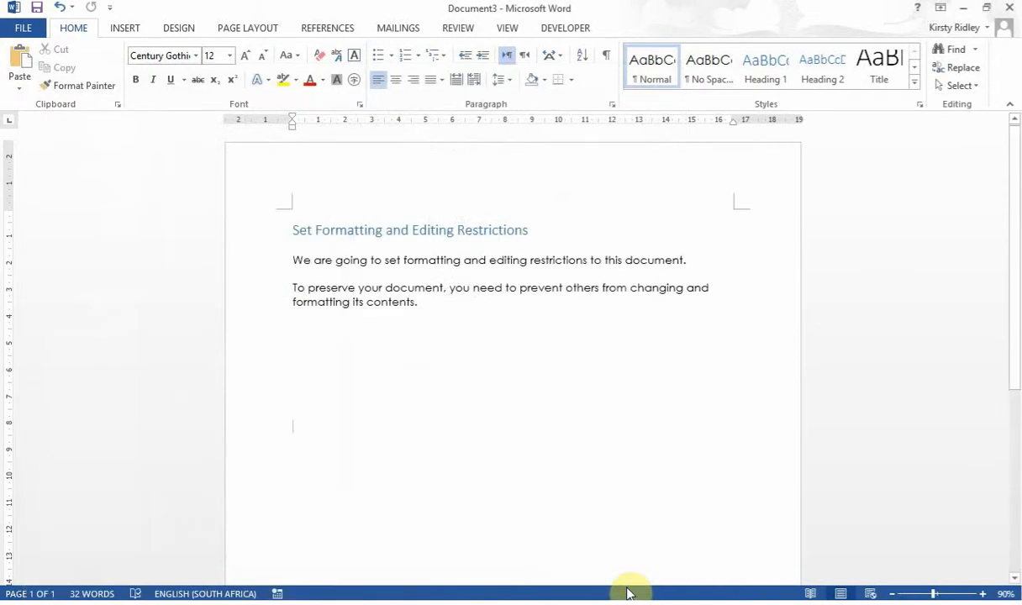
{"action": "left_click", "coordinate": [315, 346]}
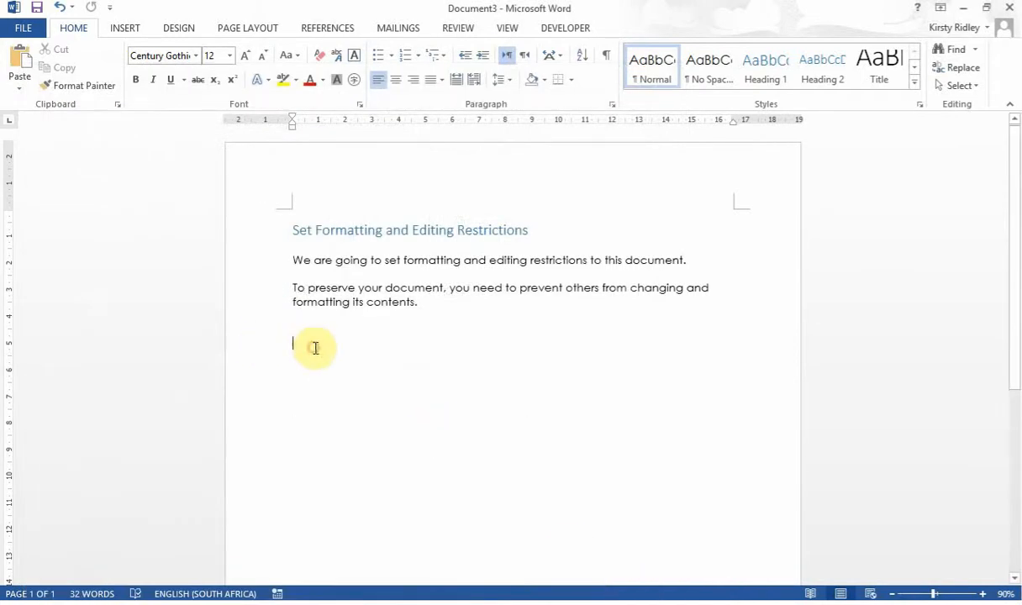
Open Restrict Editing from the Developer tab and tick 'Limit formatting to a selection of styles'.
{"action": "left_click", "coordinate": [564, 38]}
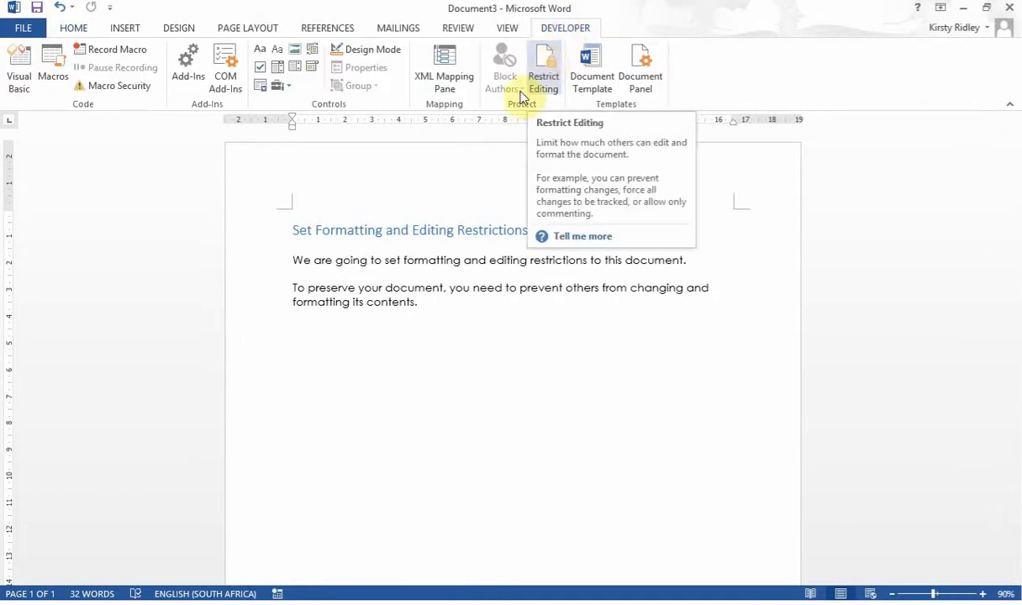
{"action": "left_click", "coordinate": [551, 79]}
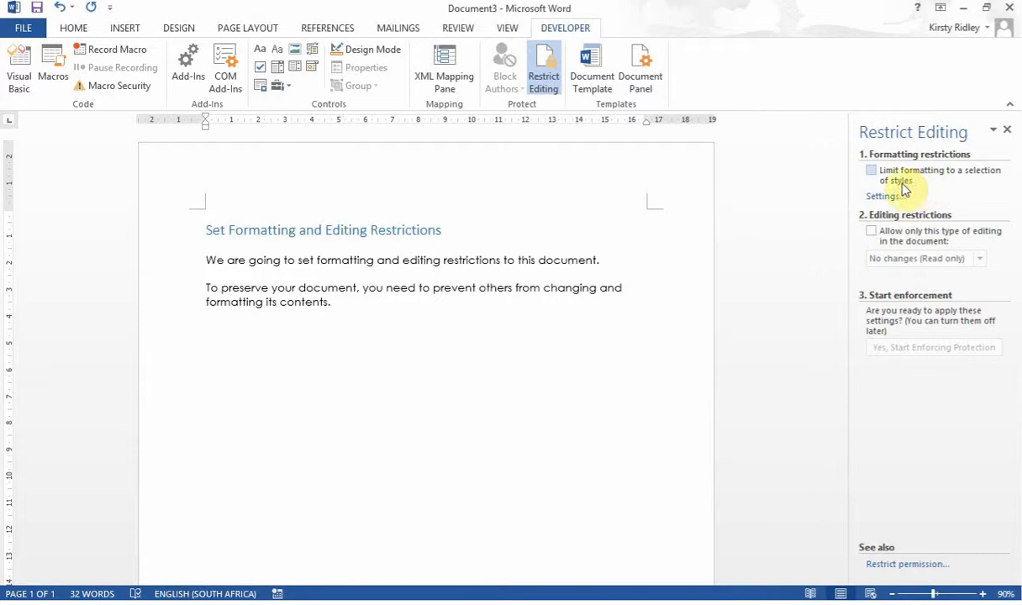
{"action": "left_click", "coordinate": [871, 172]}
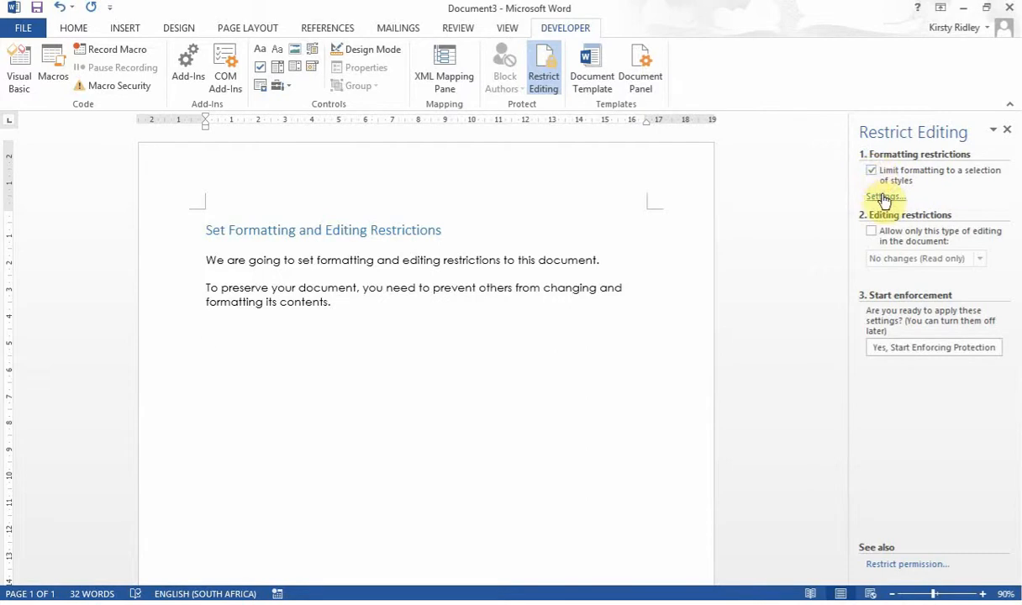
In Formatting Restrictions, clear all styles with None, allow only Body Text (recommended), and confirm.
{"action": "left_click", "coordinate": [884, 198]}
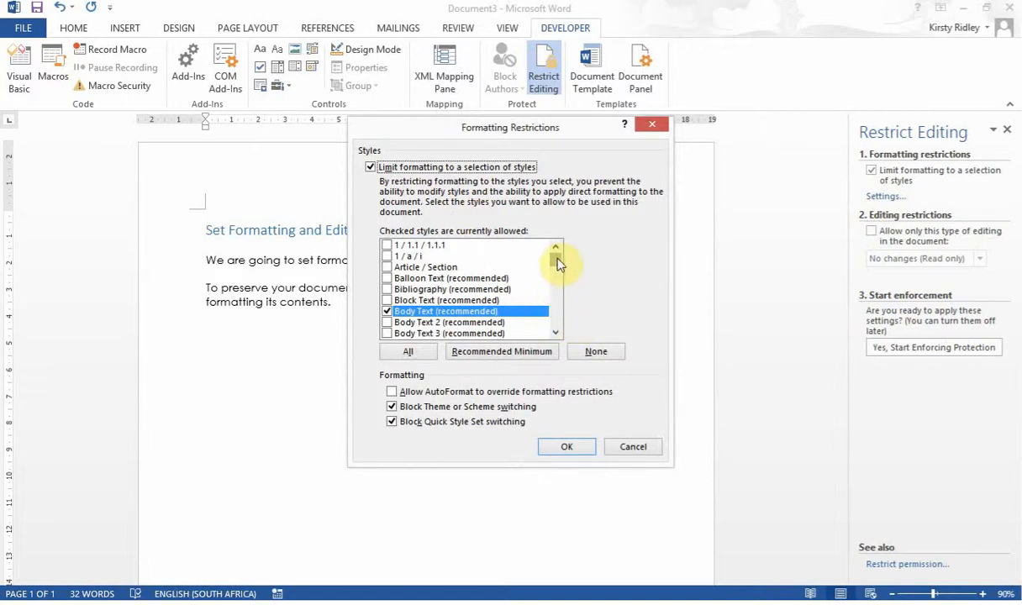
{"action": "mouse_move", "coordinate": [557, 255]}
{"action": "left_mouse_down"}
{"action": "mouse_move", "coordinate": [557, 277]}
{"action": "mouse_move", "coordinate": [557, 254]}
{"action": "left_mouse_up"}
{"action": "scroll", "coordinate": [418, 334], "scroll_direction": "down", "scroll_amount": 2}
{"action": "left_click", "coordinate": [411, 352]}
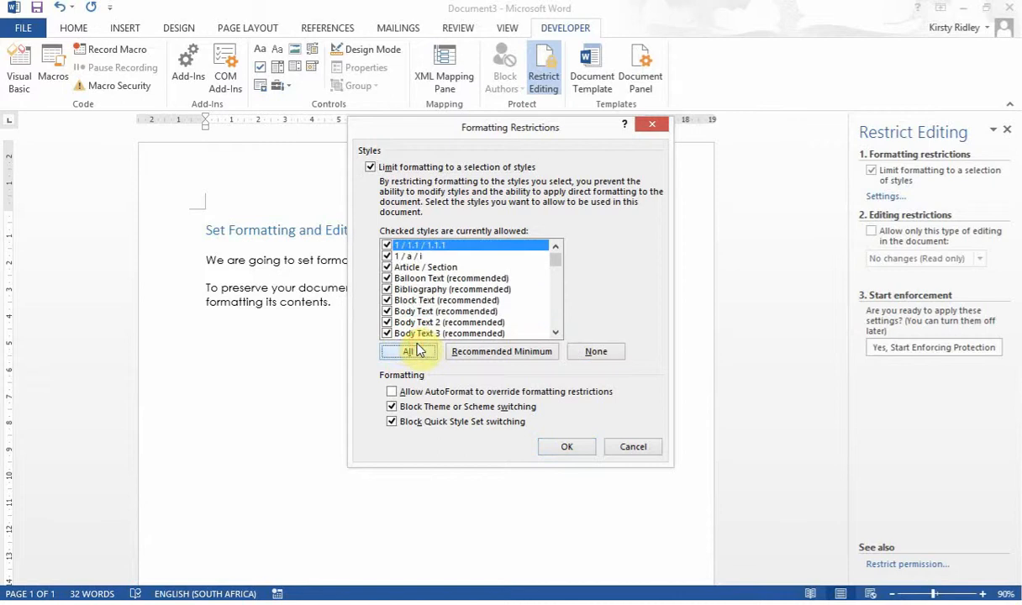
{"action": "left_click", "coordinate": [606, 359]}
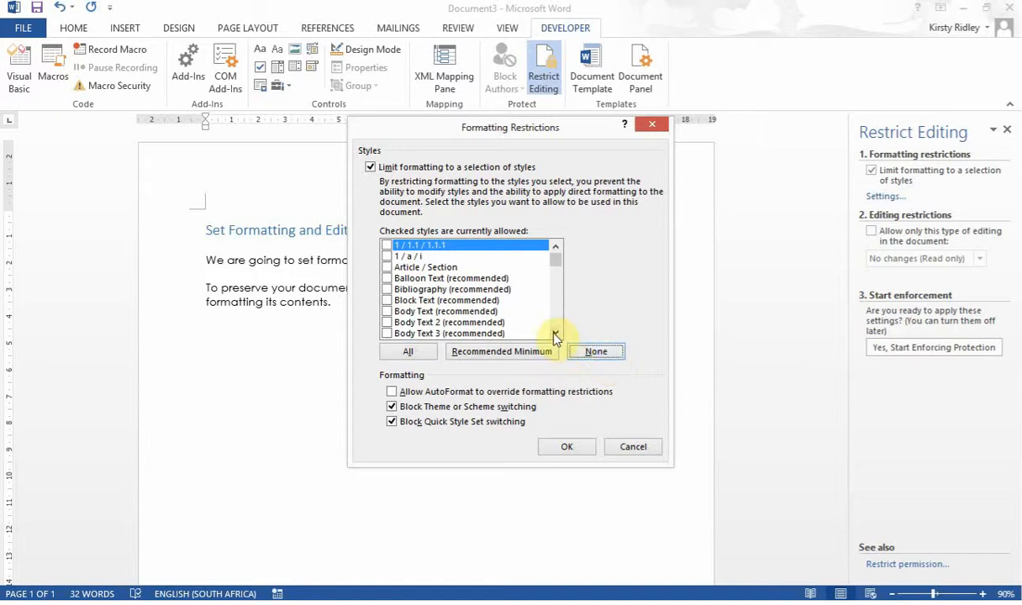
{"action": "left_click", "coordinate": [555, 334]}
{"action": "left_click", "coordinate": [555, 334]}
{"action": "left_click", "coordinate": [555, 334]}
{"action": "left_click", "coordinate": [555, 333]}
{"action": "left_click", "coordinate": [555, 334]}
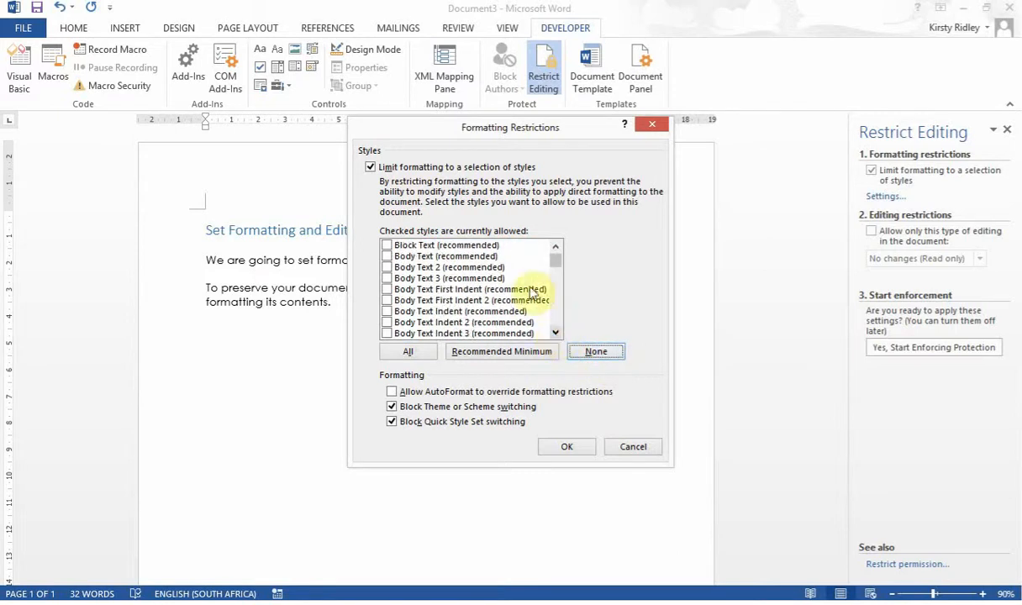
{"action": "left_click", "coordinate": [555, 244]}
{"action": "left_click", "coordinate": [556, 245]}
{"action": "left_click", "coordinate": [555, 245]}
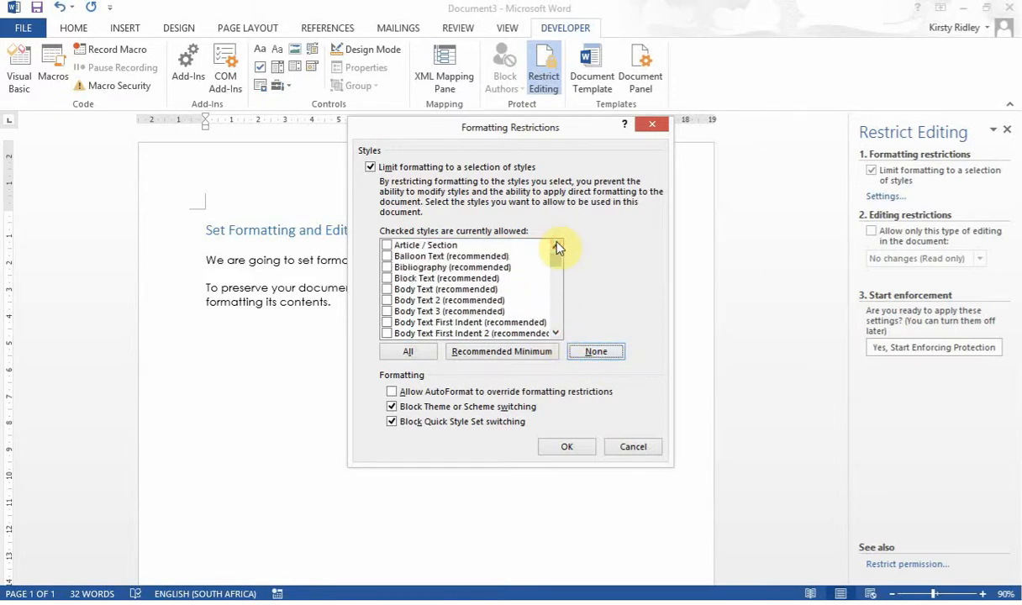
{"action": "left_click", "coordinate": [387, 290]}
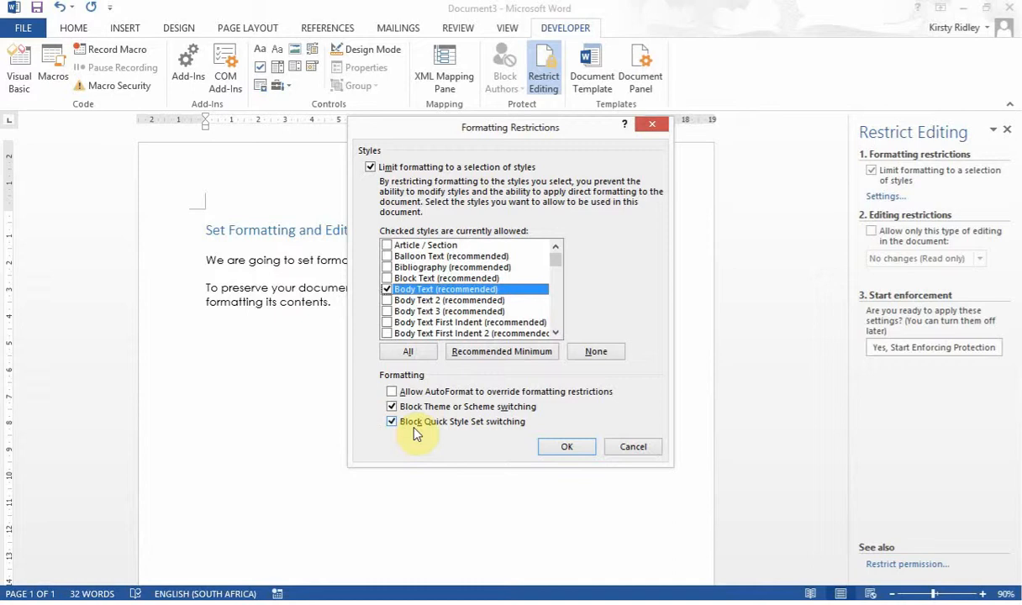
{"action": "left_click", "coordinate": [567, 447]}
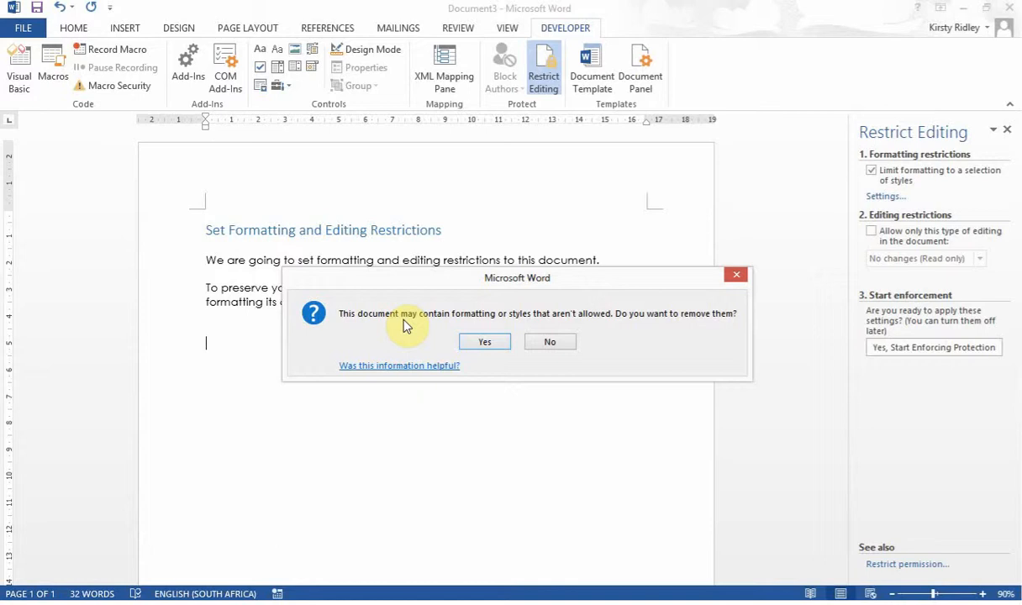
Keep the existing formatting, then allow only Tracked changes as the editing type.
{"action": "left_click", "coordinate": [559, 342]}
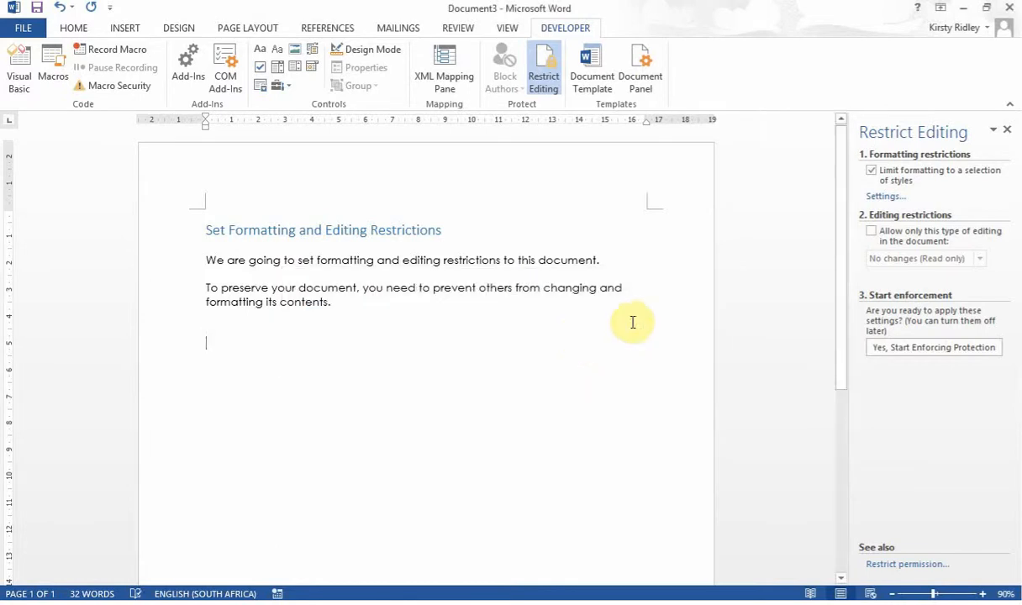
{"action": "left_click", "coordinate": [874, 233]}
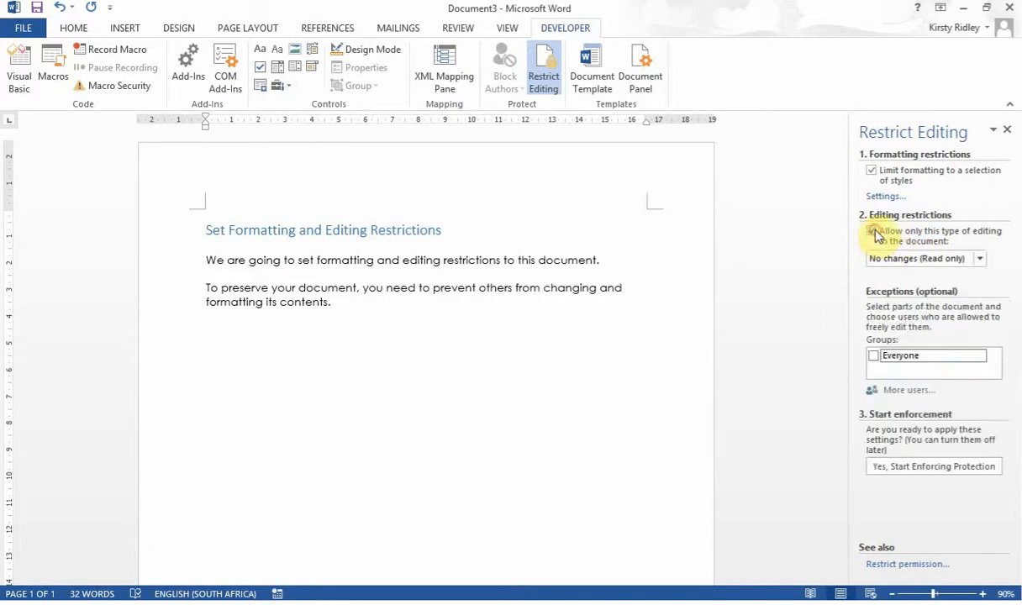
{"action": "left_click", "coordinate": [979, 261]}
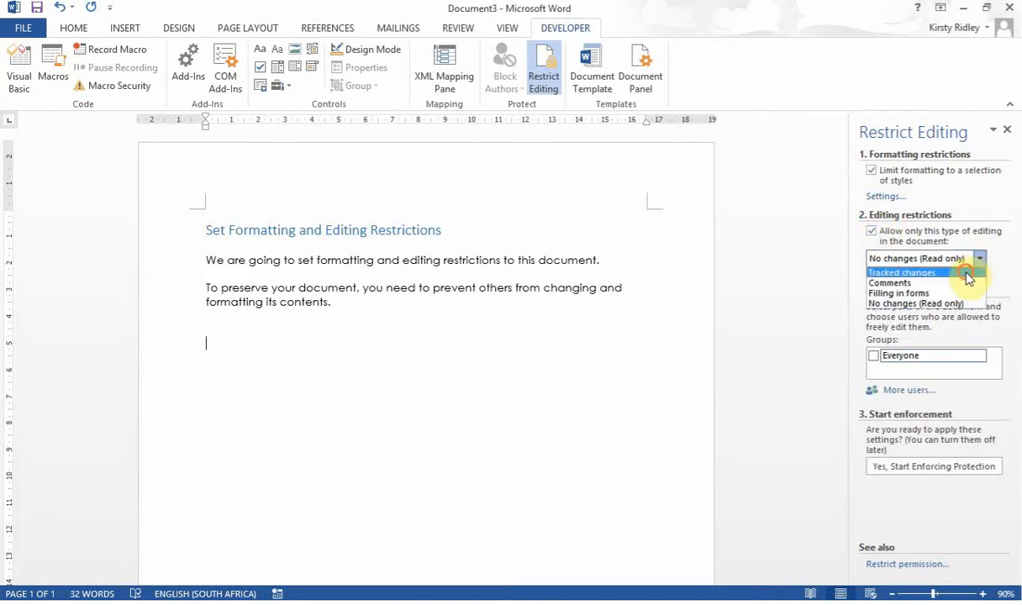
{"action": "left_click", "coordinate": [967, 273]}
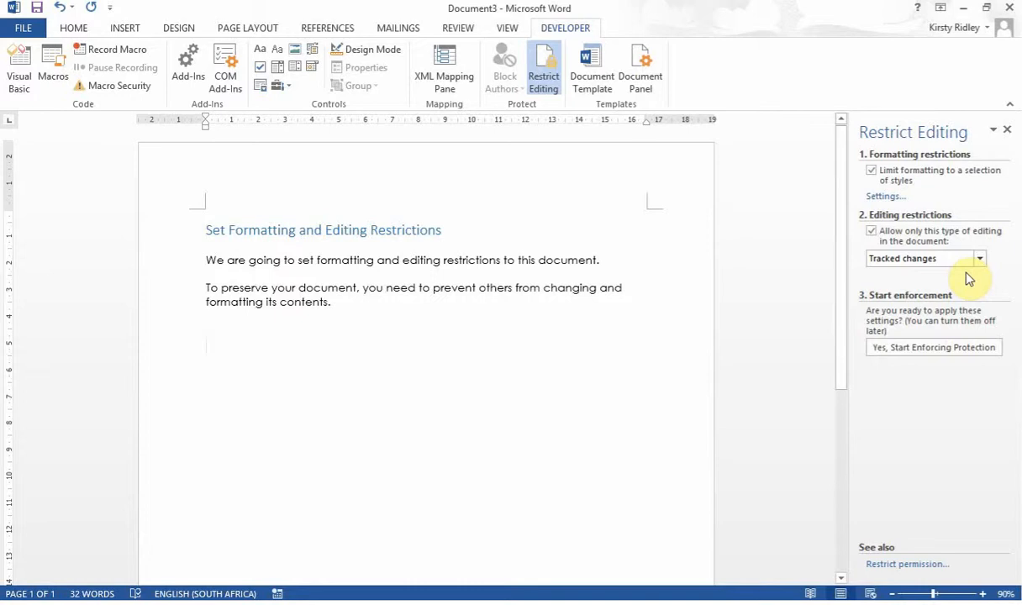
Start enforcing protection with a password entered twice, then paste a test paragraph.
{"action": "left_click", "coordinate": [951, 349]}
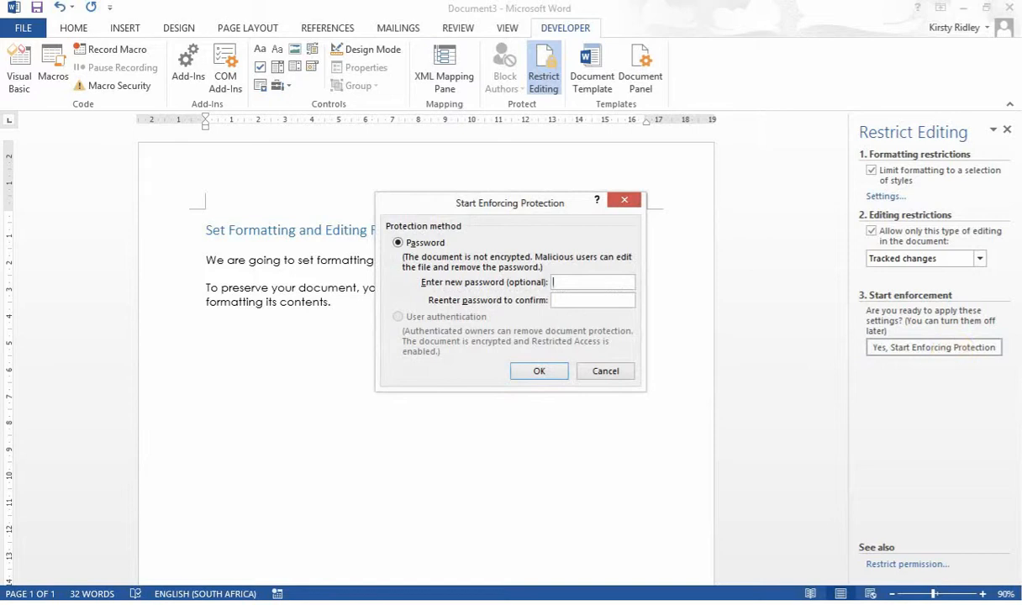
{"action": "type", "text": "1234"}
{"action": "left_click", "coordinate": [609, 300]}
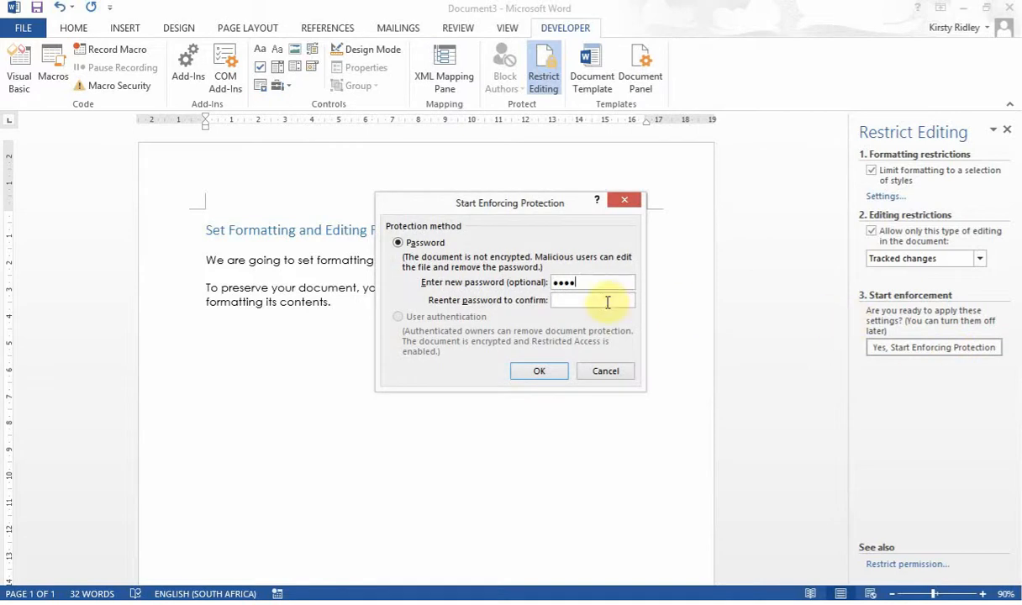
{"action": "type", "text": "1234"}
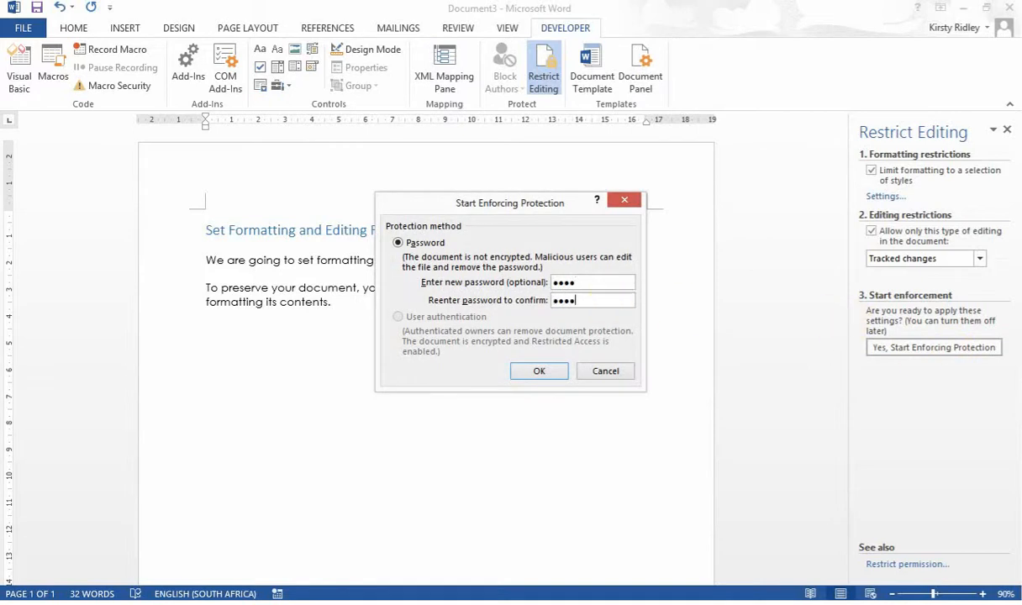
{"action": "left_click", "coordinate": [531, 369]}
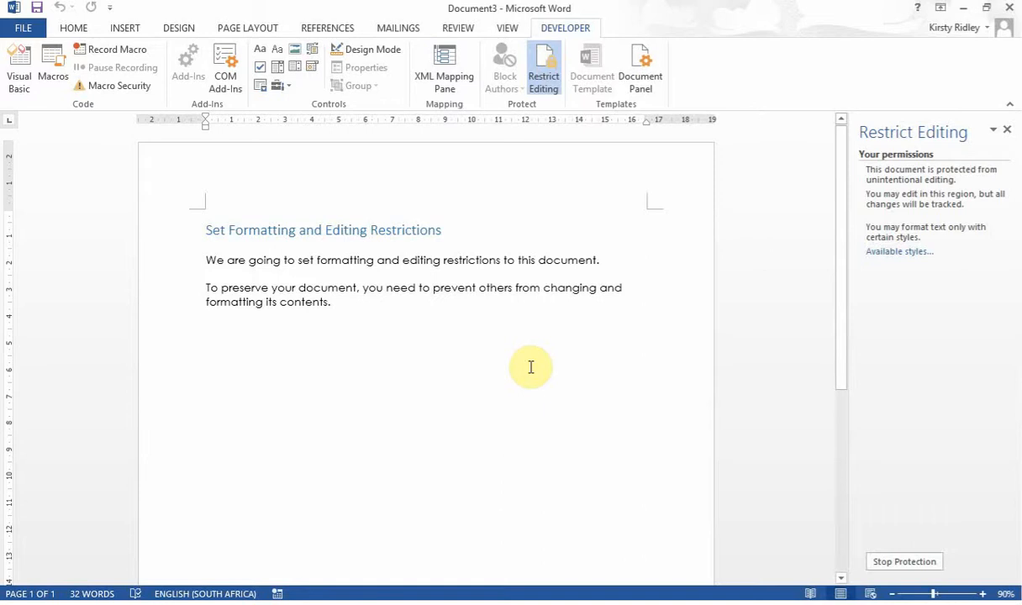
{"action": "type", "text": "Before you send your document for editing or review you can limit the ability of users to format and edit the document."}
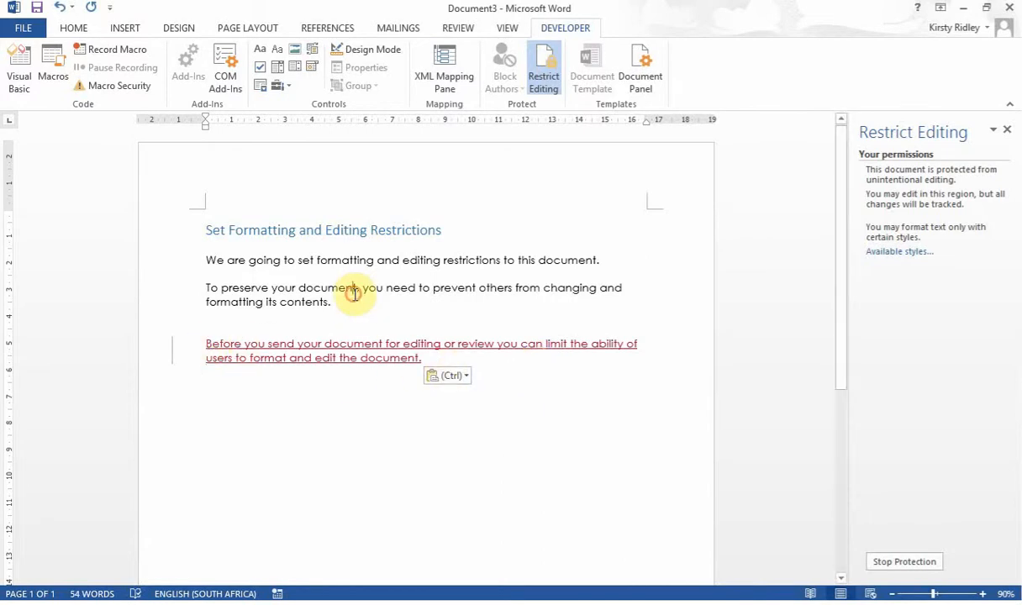
Delete the words 'formatting its contents.', which show as a tracked deletion.
{"action": "key", "text": "BackSpace"}
{"action": "key", "text": "BackSpace"}
{"action": "key", "text": "BackSpace"}
{"action": "key", "text": "BackSpace"}
{"action": "key", "text": "BackSpace"}
{"action": "key", "text": "BackSpace"}
{"action": "key", "text": "BackSpace"}
{"action": "key", "text": "BackSpace"}
{"action": "key", "text": "BackSpace"}
{"action": "key", "text": "BackSpace"}
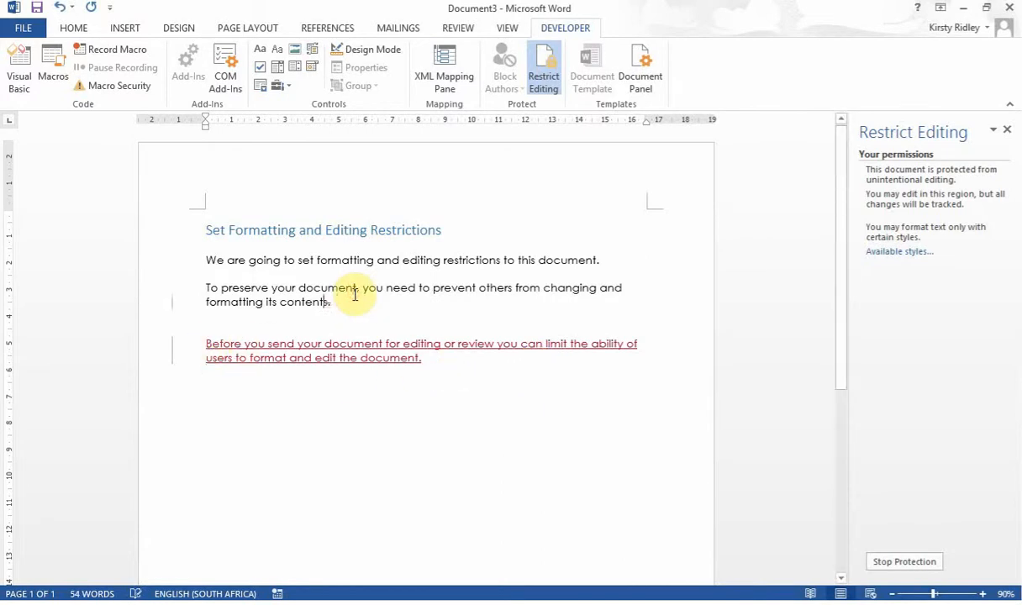
{"action": "key", "text": "BackSpace"}
{"action": "key", "text": "BackSpace"}
{"action": "key", "text": "BackSpace"}
{"action": "key", "text": "BackSpace"}
{"action": "key", "text": "BackSpace"}
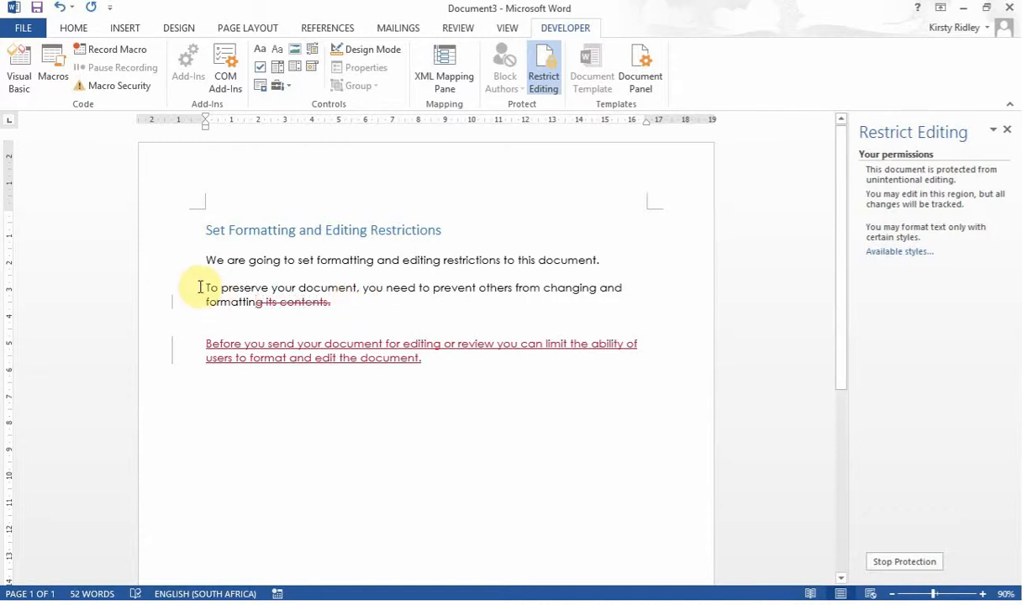
{"action": "key", "text": "BackSpace"}
{"action": "key", "text": "BackSpace"}
{"action": "key", "text": "BackSpace"}
{"action": "key", "text": "BackSpace"}
{"action": "key", "text": "BackSpace"}
{"action": "key", "text": "BackSpace"}
{"action": "key", "text": "BackSpace"}
{"action": "key", "text": "BackSpace"}
{"action": "key", "text": "BackSpace"}
Select text and verify the Home tab formatting commands are greyed out.
{"action": "left_click_drag", "start_coordinate": [201, 287], "coordinate": [300, 284]}
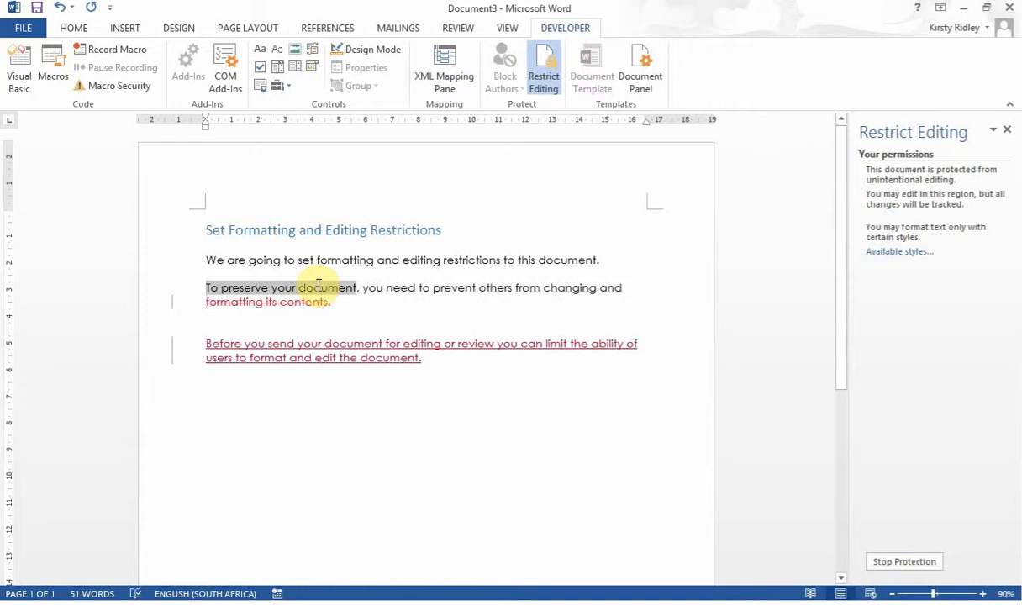
{"action": "left_click", "coordinate": [73, 30]}
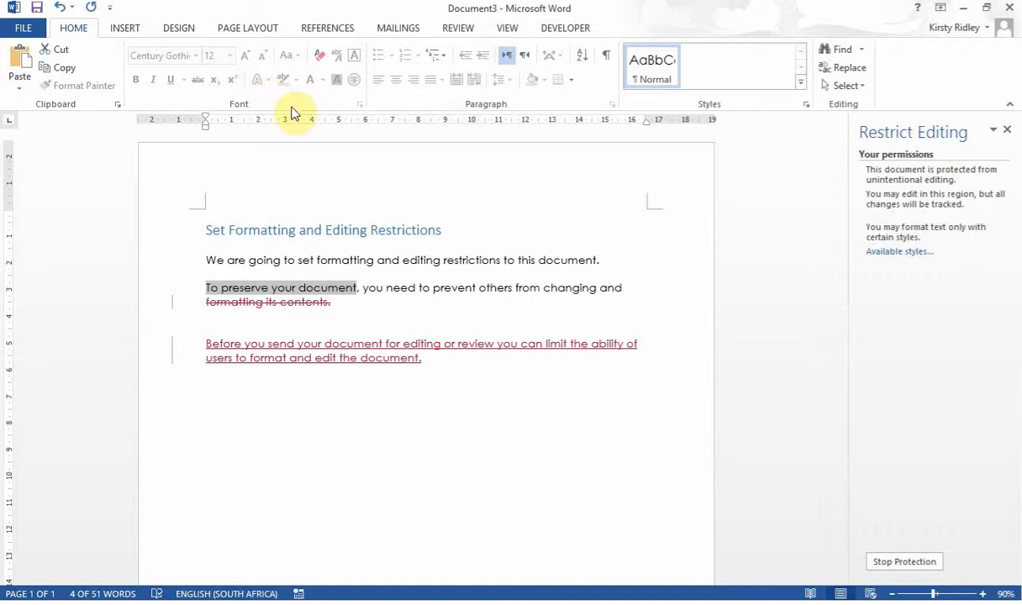
{"action": "left_click", "coordinate": [382, 289]}
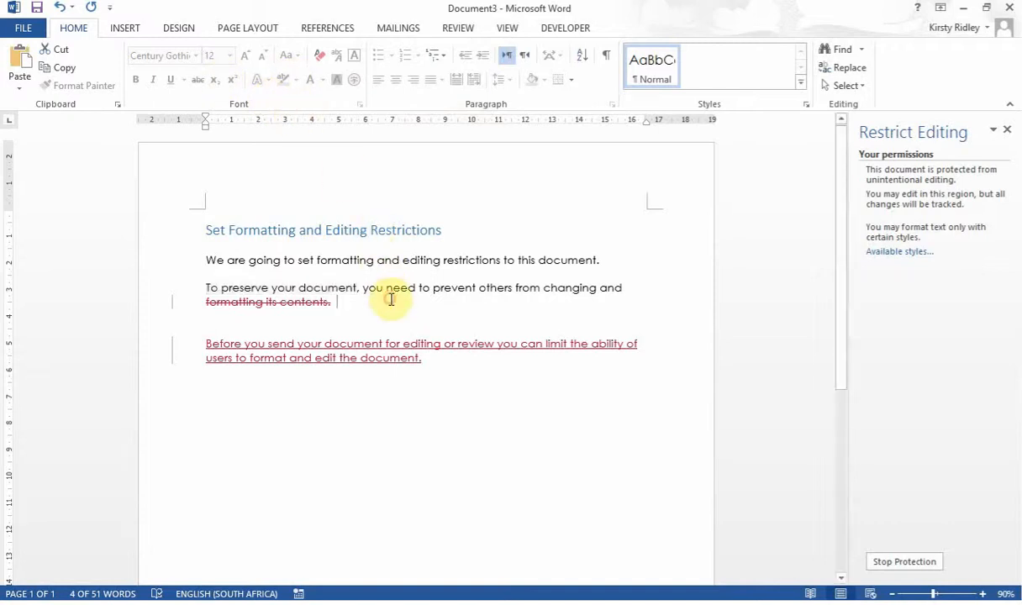
{"action": "left_click_drag", "start_coordinate": [363, 289], "coordinate": [418, 294]}
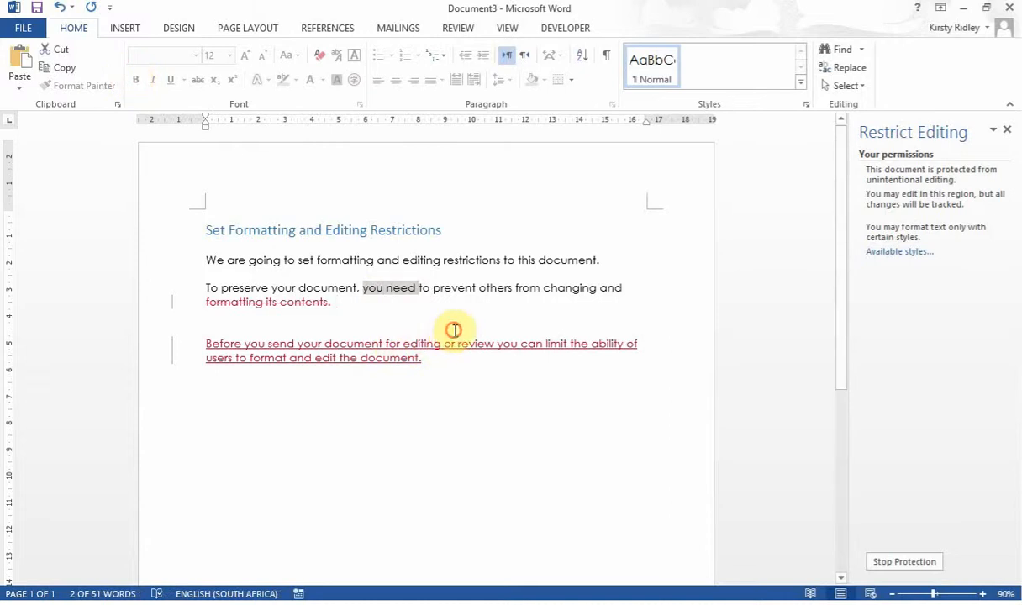
{"action": "left_click", "coordinate": [401, 290]}
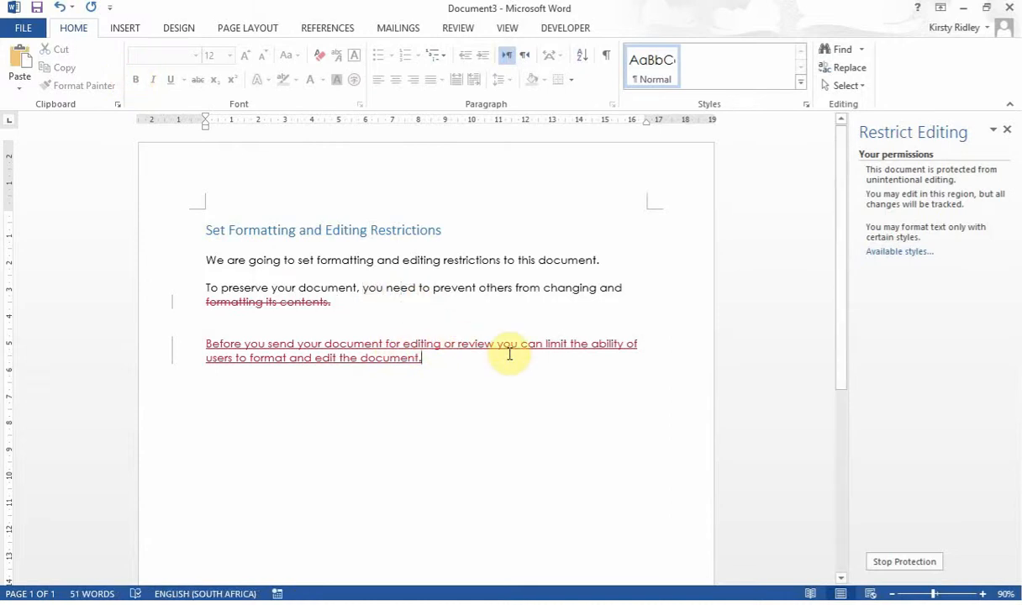
{"action": "key", "text": "ctrl+End"}
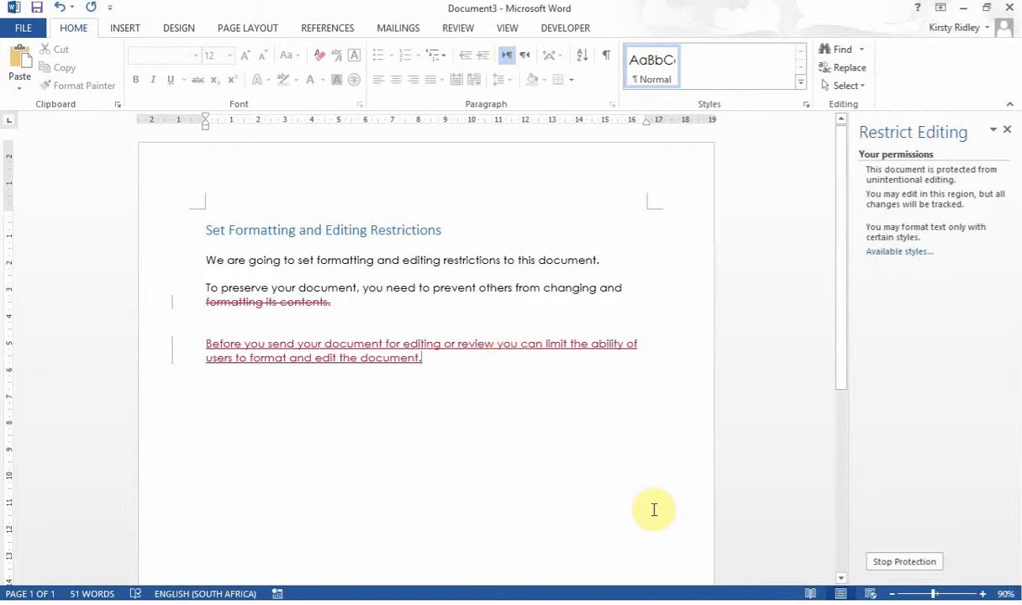
Stop protection by entering the document password.
{"action": "left_click", "coordinate": [879, 561]}
{"action": "type", "text": "••••"}
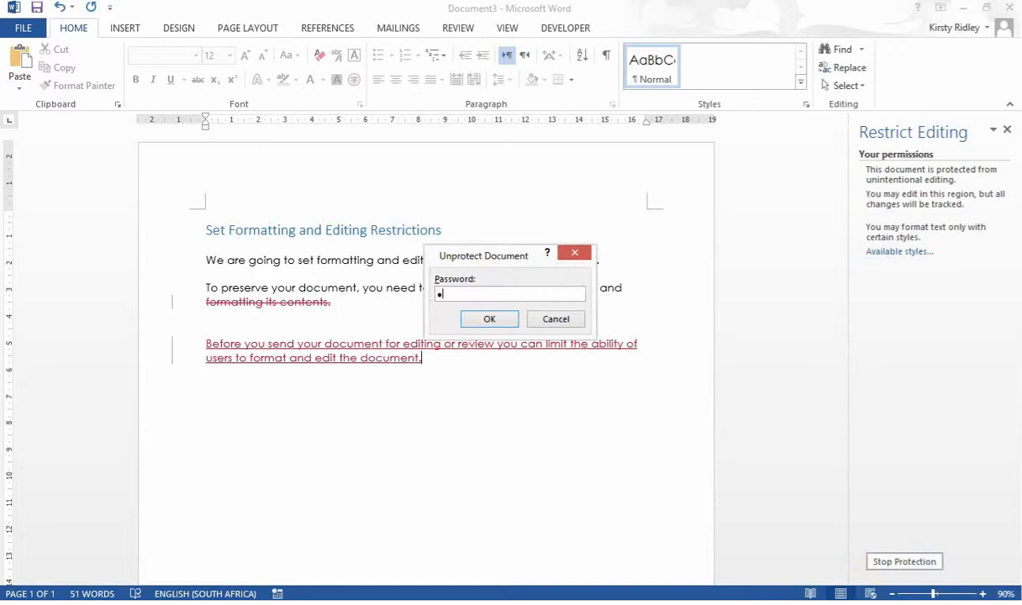
{"action": "key", "text": "Return"}
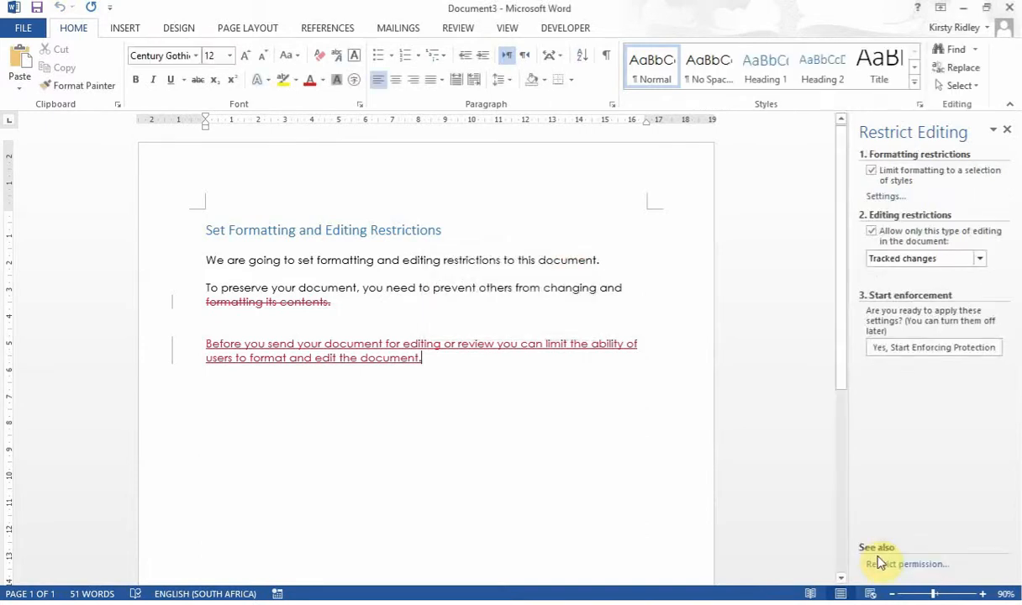
Untick both the formatting and the editing restriction checkboxes.
{"action": "left_click", "coordinate": [415, 498]}
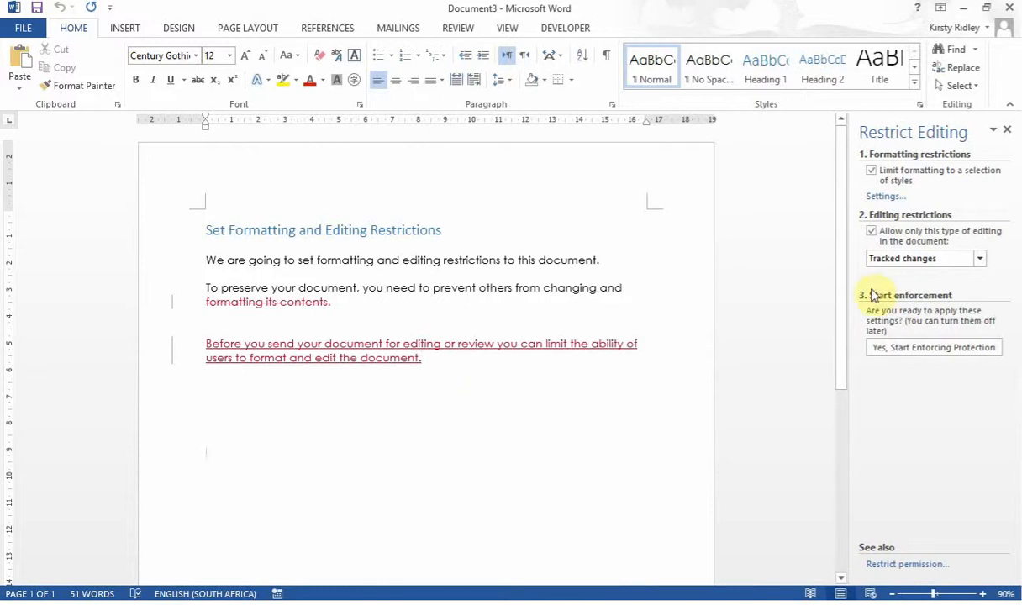
{"action": "left_click", "coordinate": [871, 171]}
{"action": "left_click", "coordinate": [871, 232]}
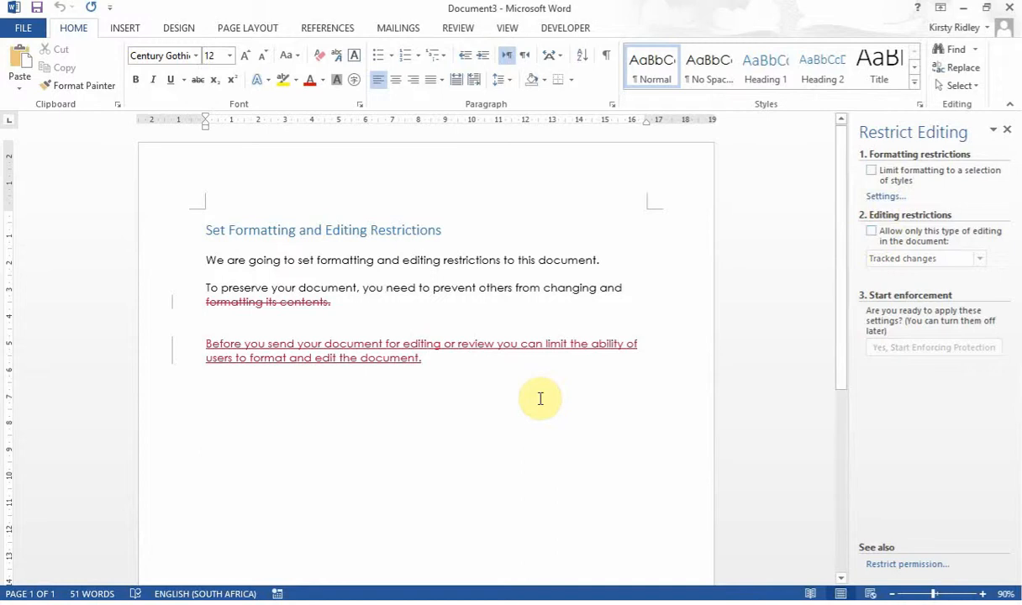
Delete the pasted 'Before you send' paragraph and accept the tracked deletion on the Review tab.
{"action": "left_click_drag", "start_coordinate": [431, 362], "coordinate": [231, 334]}
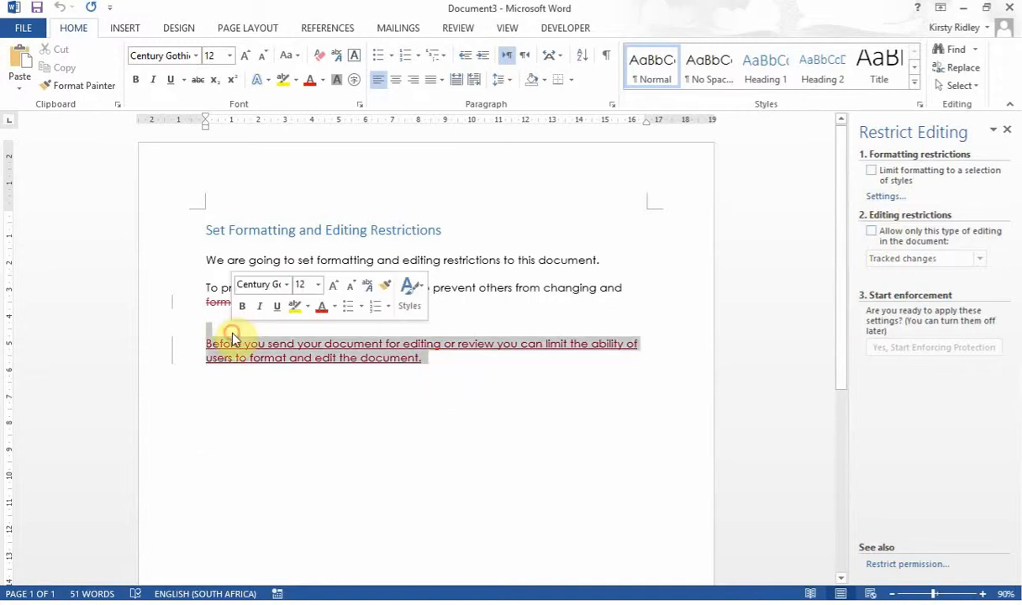
{"action": "key", "text": "Delete"}
{"action": "left_click", "coordinate": [231, 303]}
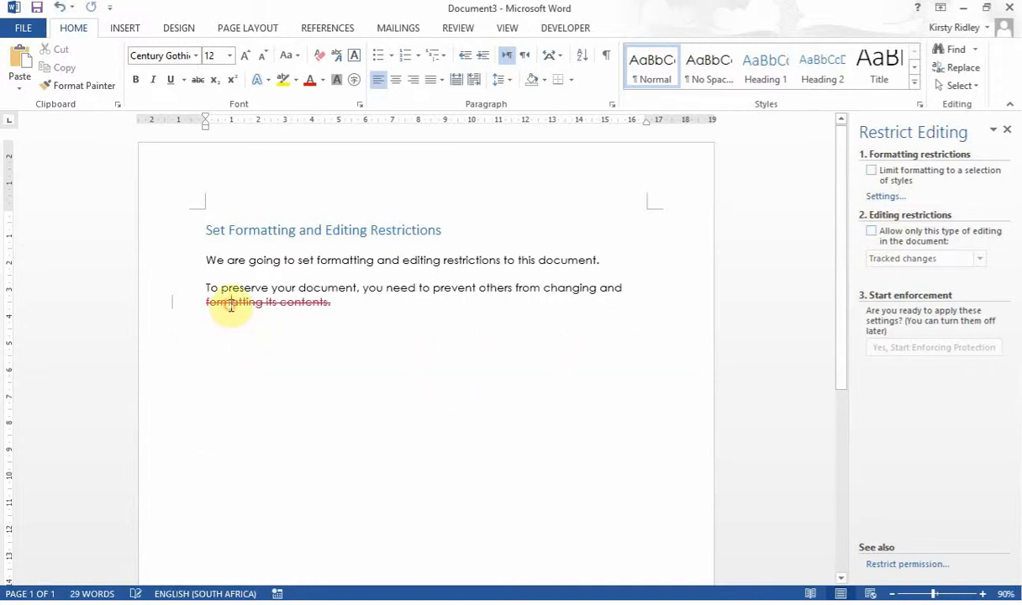
{"action": "left_click", "coordinate": [458, 28]}
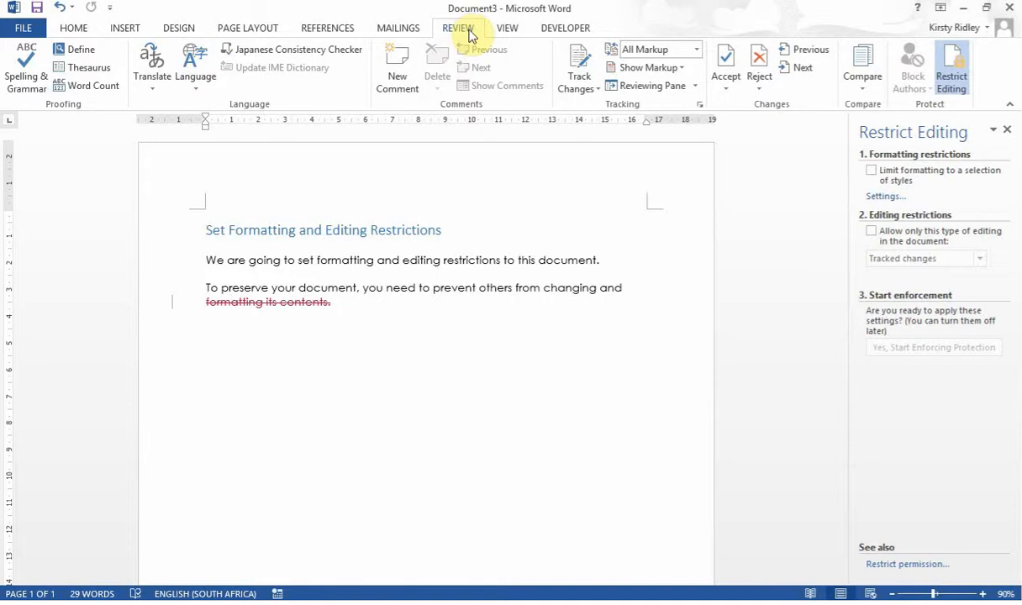
{"action": "left_click", "coordinate": [728, 74]}
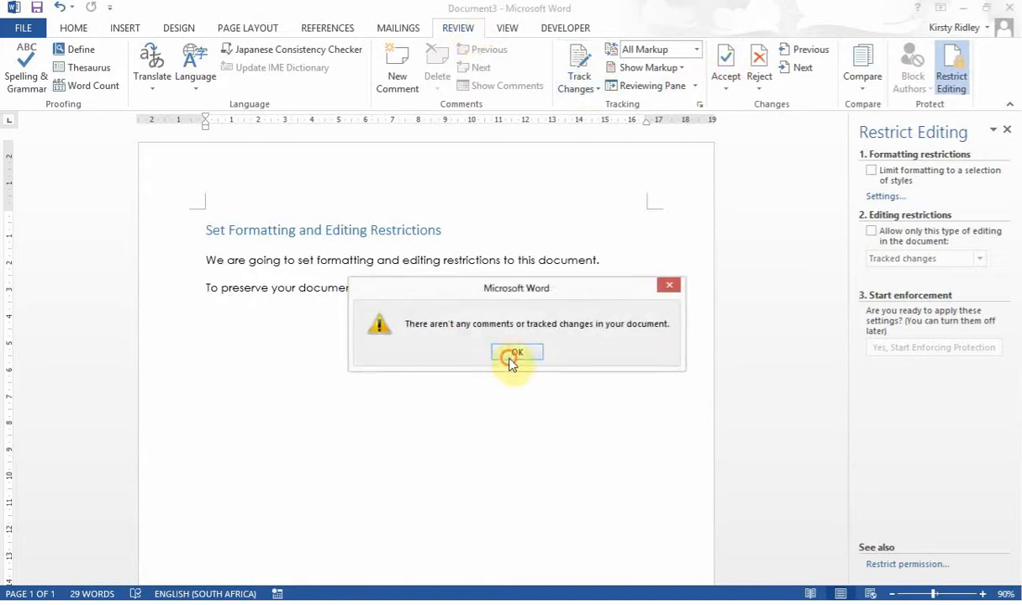
{"action": "left_click", "coordinate": [514, 351]}
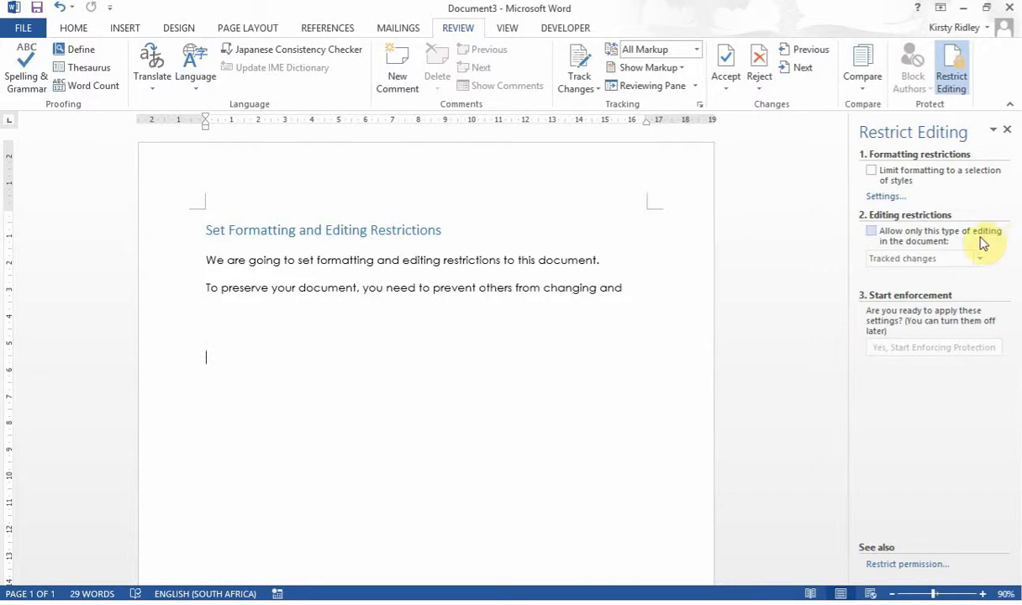
Turn the editing restriction back on and choose No changes (Read only).
{"action": "left_click", "coordinate": [872, 232]}
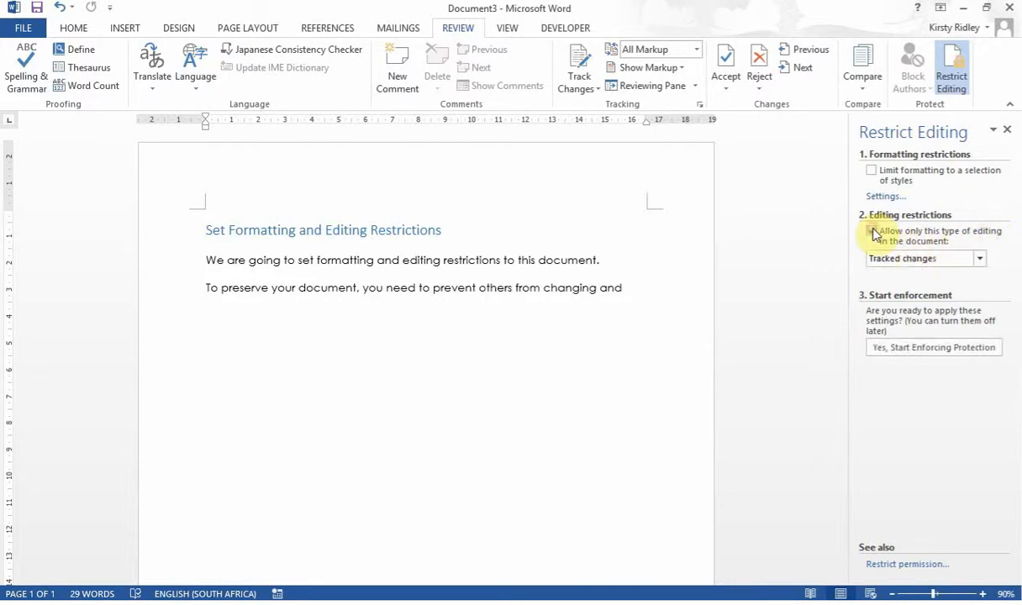
{"action": "left_click", "coordinate": [979, 259]}
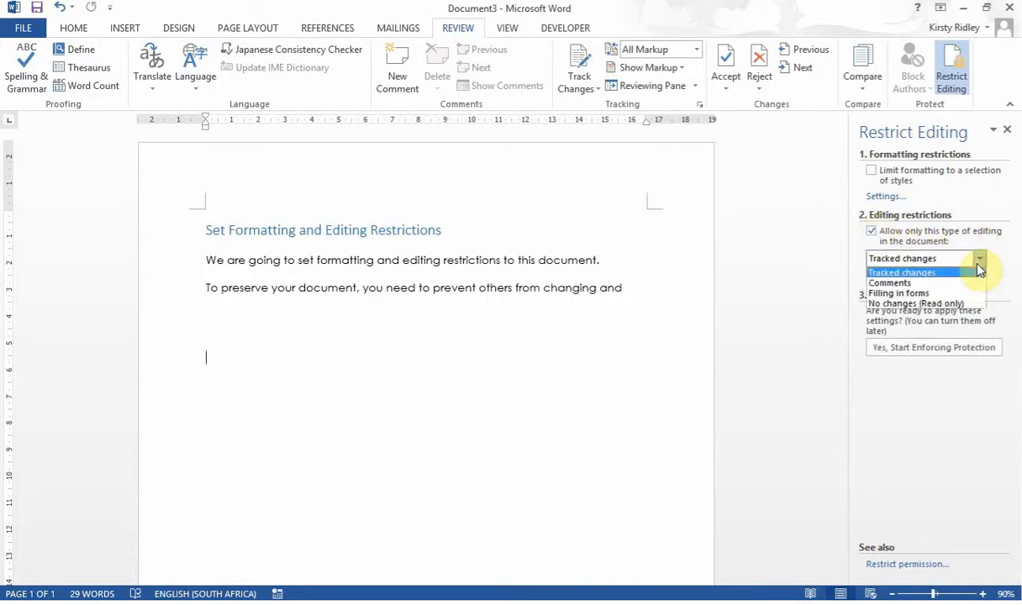
{"action": "left_click", "coordinate": [961, 307]}
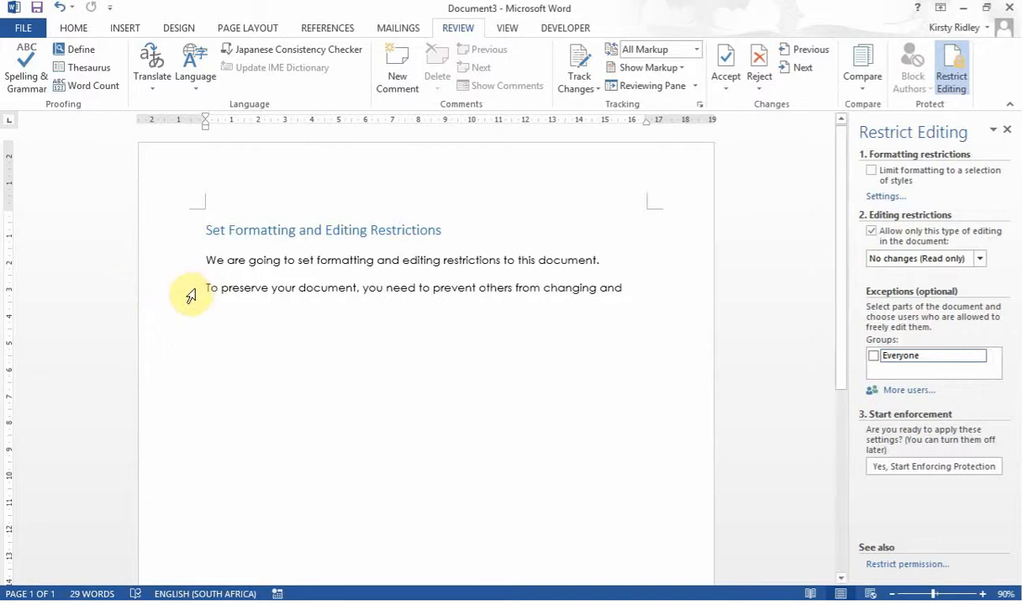
Give Everyone editing rights on the second paragraph, then remove all of Everyone's editing permissions.
{"action": "left_click", "coordinate": [191, 292]}
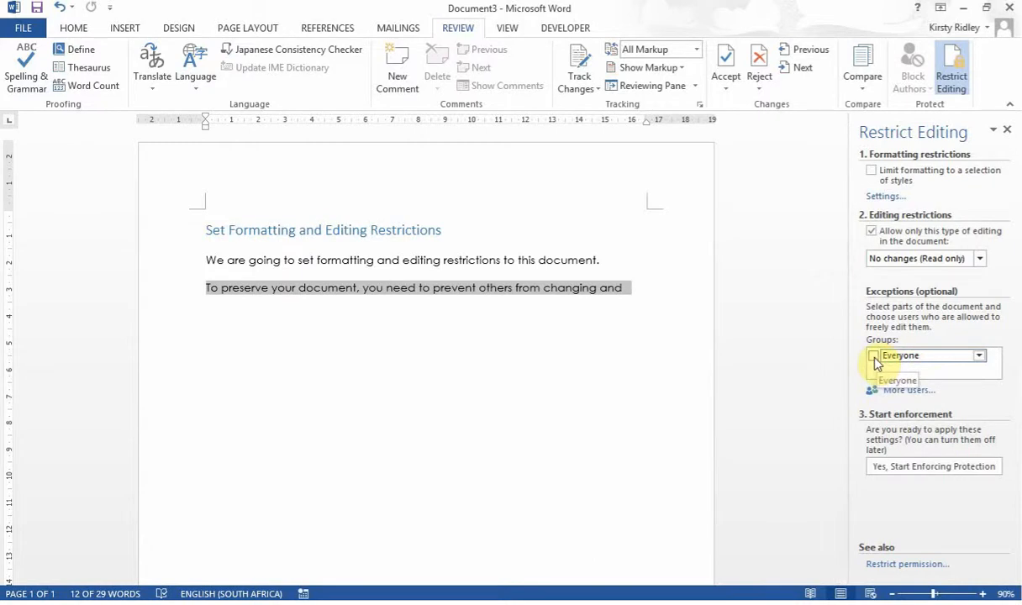
{"action": "left_click", "coordinate": [873, 357]}
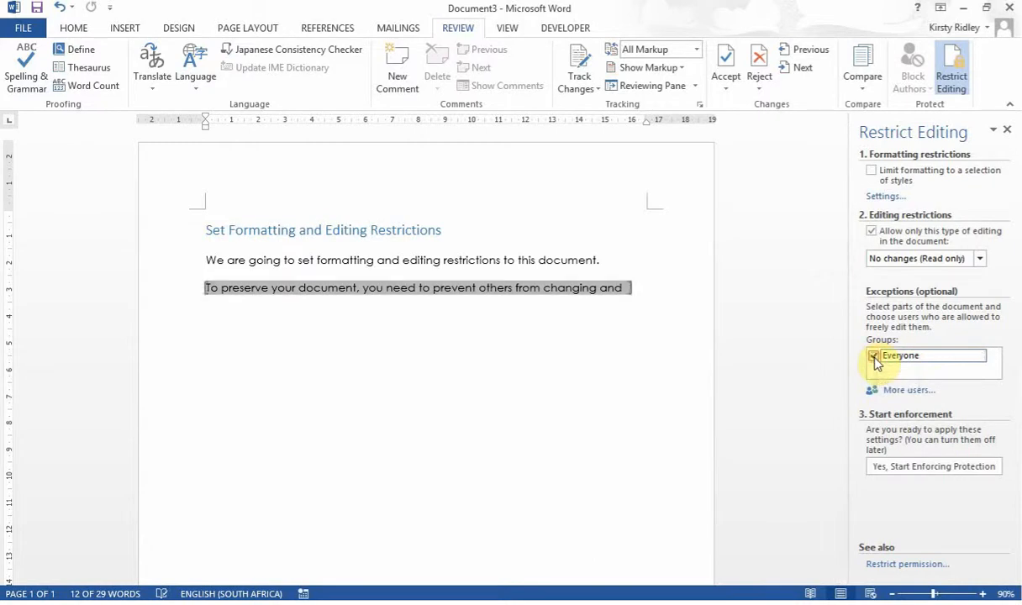
{"action": "left_click", "coordinate": [980, 356]}
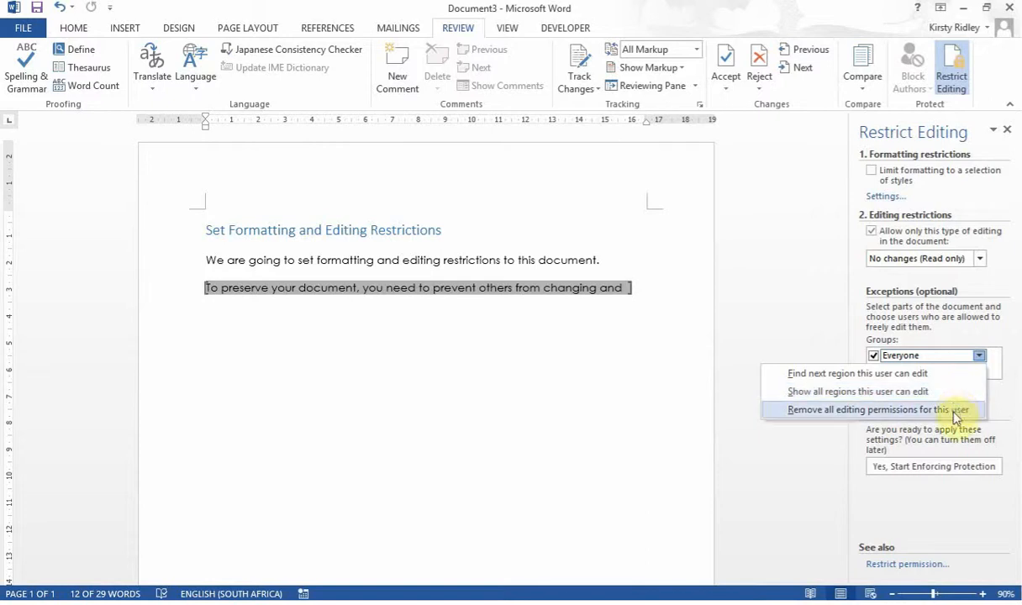
{"action": "left_click", "coordinate": [874, 409]}
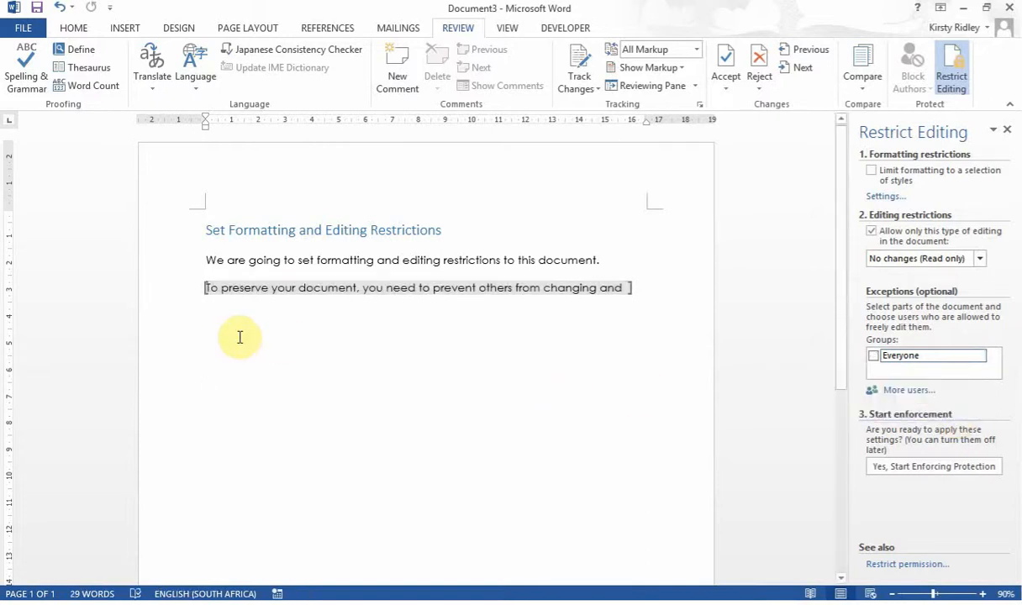
Turn on limiting formatting to a selection of styles and open the allowed styles settings.
{"action": "left_click", "coordinate": [874, 173]}
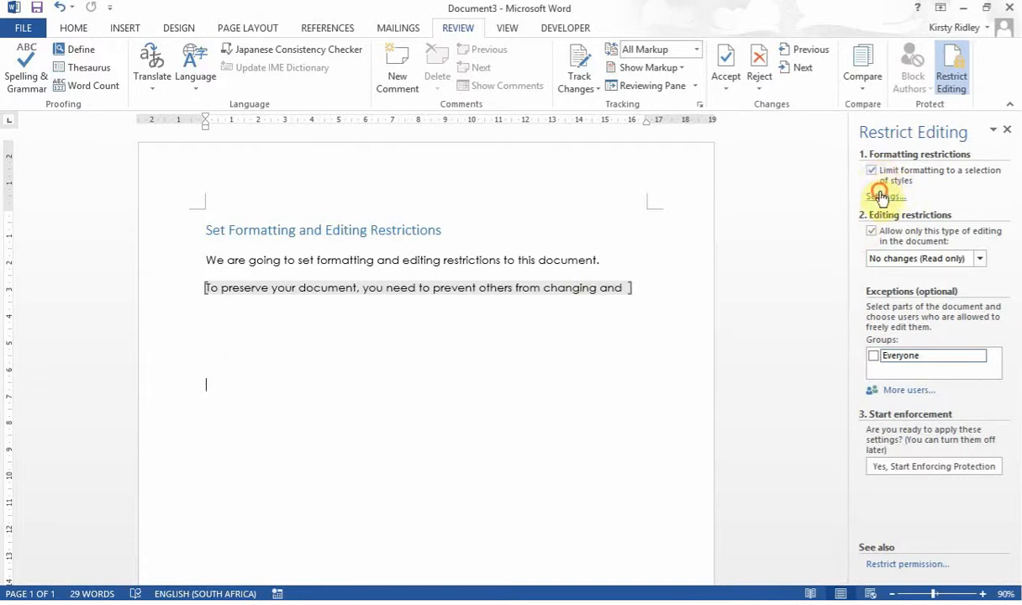
{"action": "left_click", "coordinate": [880, 197]}
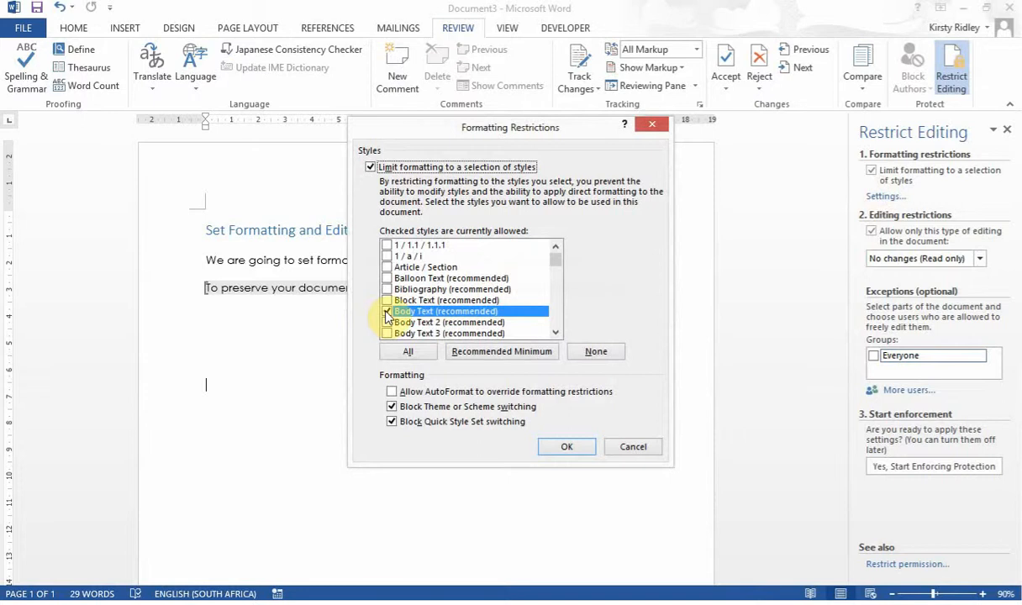
{"action": "left_click", "coordinate": [555, 332]}
{"action": "left_click", "coordinate": [556, 333]}
{"action": "left_click", "coordinate": [555, 332]}
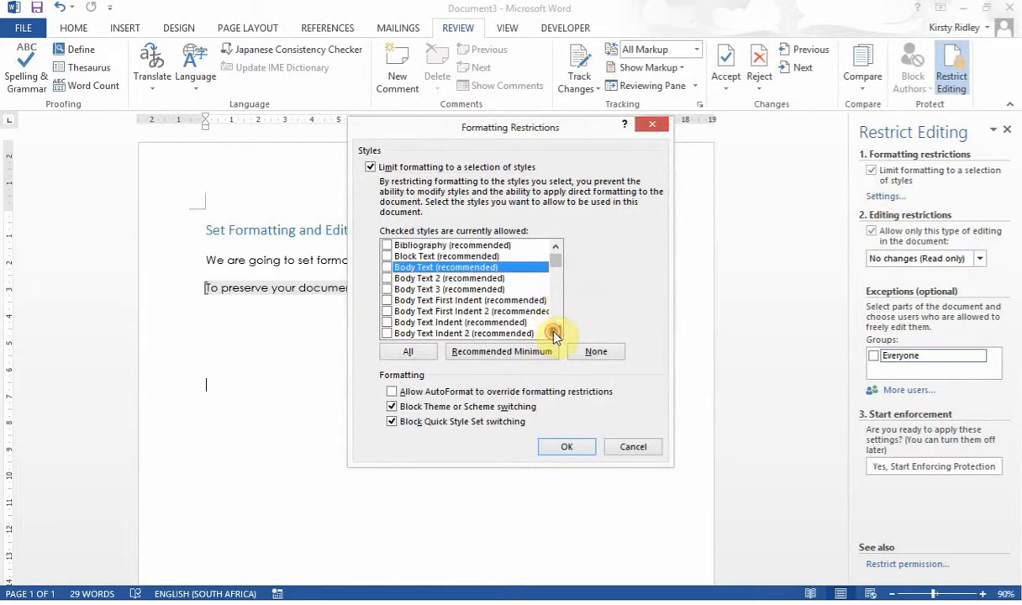
{"action": "left_click", "coordinate": [555, 333]}
{"action": "left_click", "coordinate": [555, 333]}
{"action": "left_click", "coordinate": [556, 333]}
{"action": "left_click", "coordinate": [556, 332]}
{"action": "left_click", "coordinate": [556, 332]}
{"action": "left_click", "coordinate": [556, 333]}
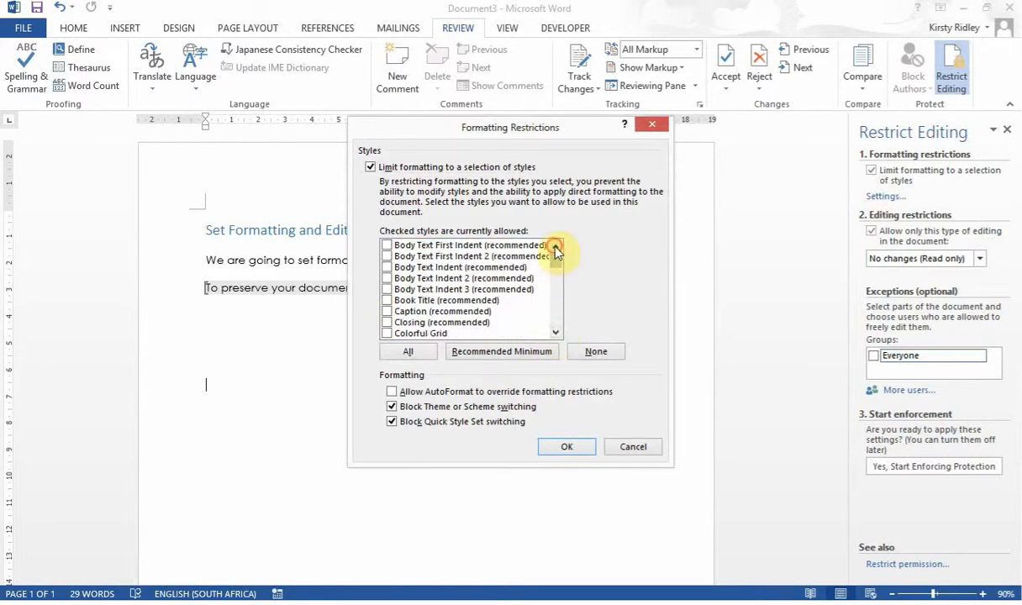
Allow Heading 1 (recommended), apply the restrictions, and accept removing disallowed formatting.
{"action": "left_click", "coordinate": [556, 246]}
{"action": "left_click", "coordinate": [556, 245]}
{"action": "left_click", "coordinate": [556, 245]}
{"action": "left_click", "coordinate": [556, 246]}
{"action": "left_click", "coordinate": [556, 246]}
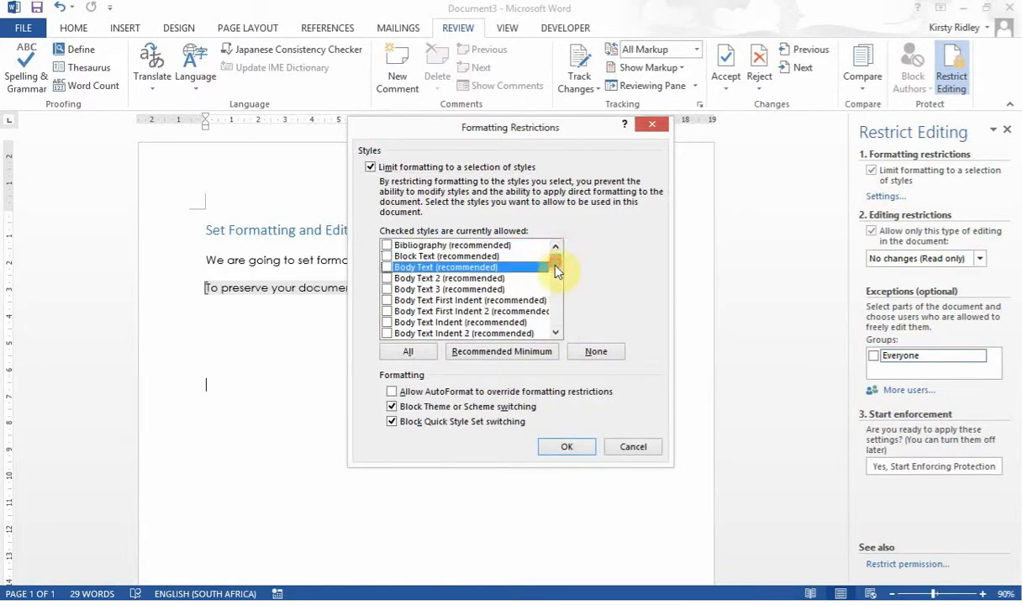
{"action": "mouse_move", "coordinate": [556, 265]}
{"action": "left_mouse_down"}
{"action": "mouse_move", "coordinate": [559, 315]}
{"action": "mouse_move", "coordinate": [558, 277]}
{"action": "mouse_move", "coordinate": [559, 286]}
{"action": "left_mouse_up"}
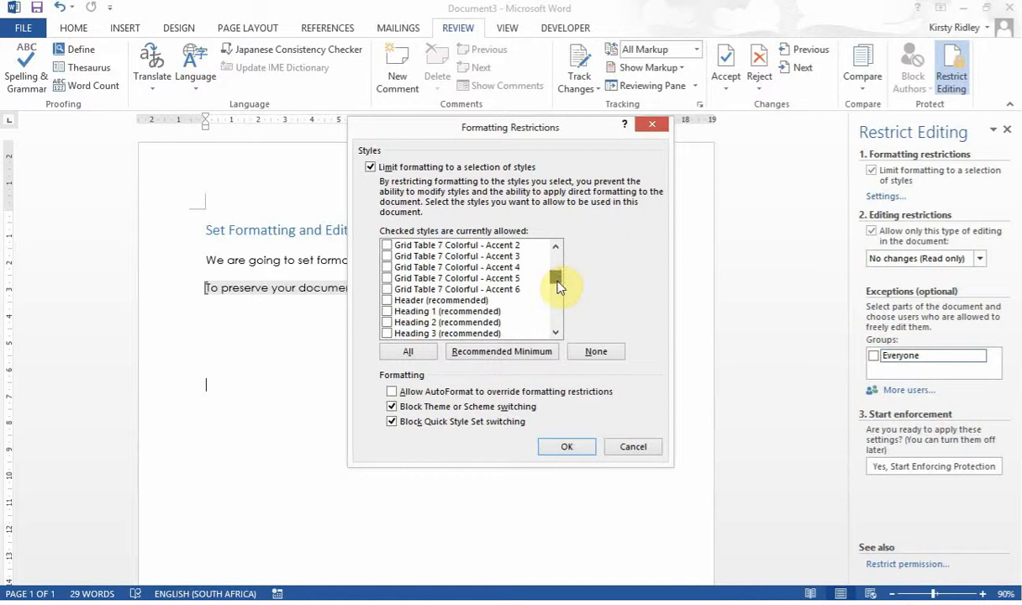
{"action": "left_click", "coordinate": [388, 312]}
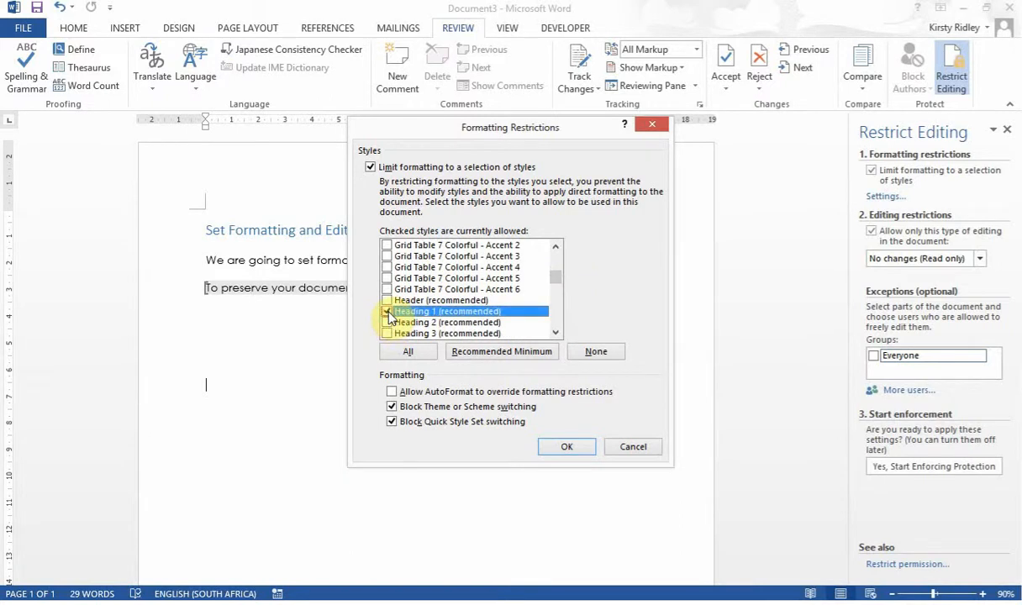
{"action": "left_click", "coordinate": [587, 447]}
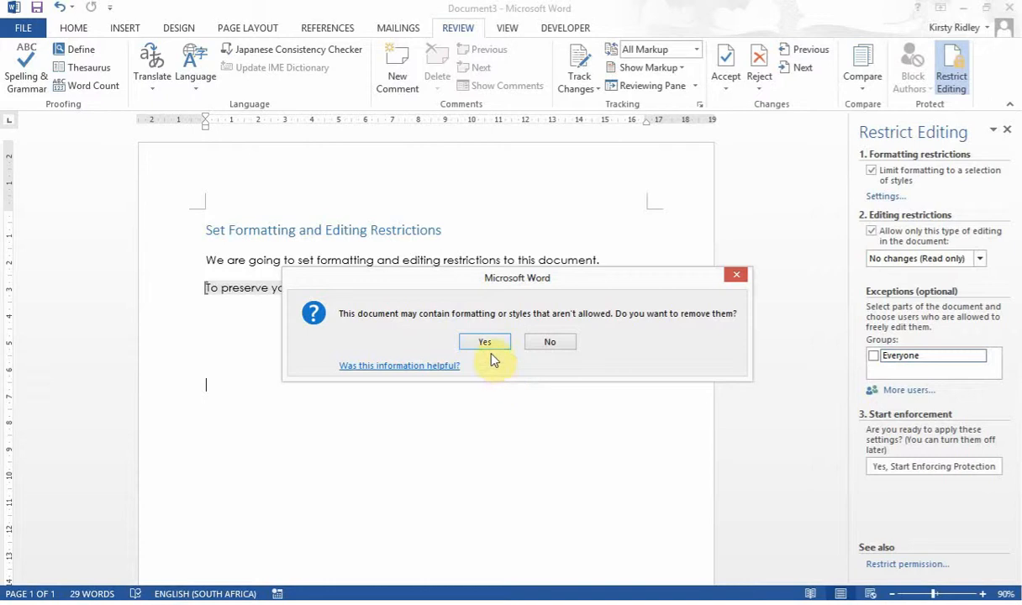
{"action": "left_click", "coordinate": [551, 345]}
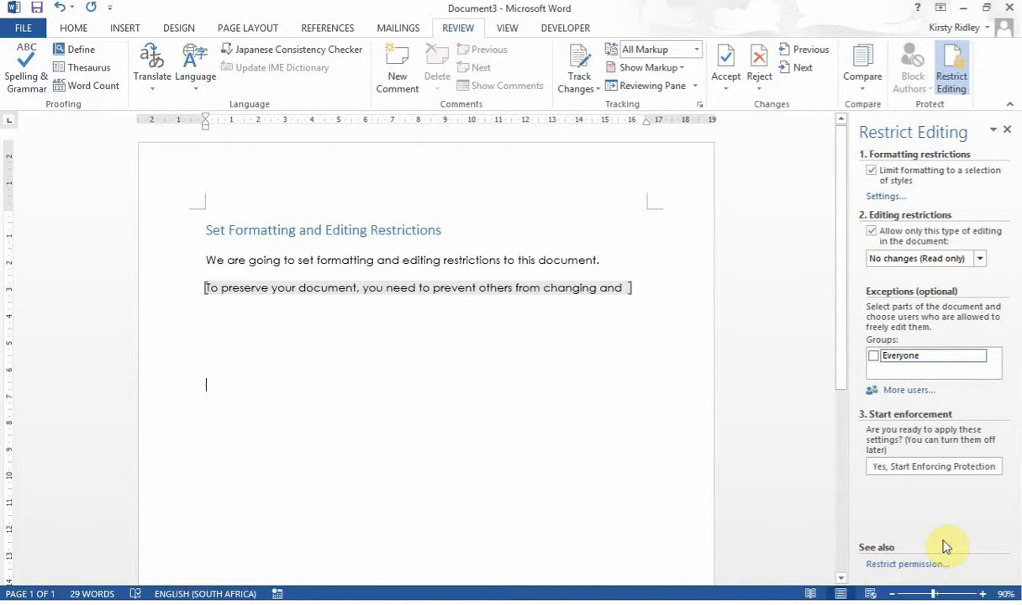
Enforce protection with a password entered twice, then test typing in a locked area.
{"action": "left_click", "coordinate": [924, 471]}
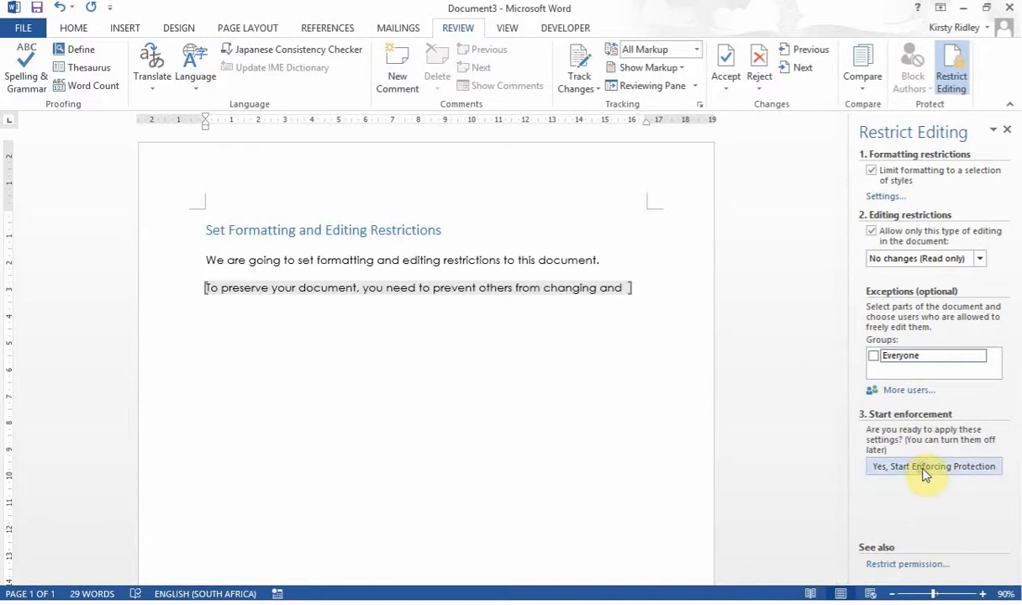
{"action": "type", "text": "1234"}
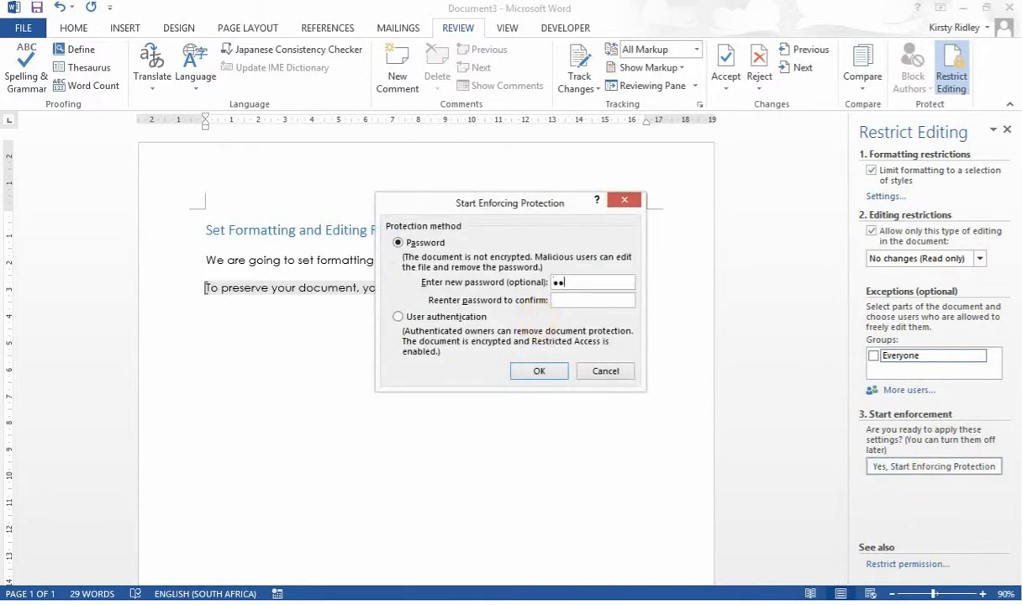
{"action": "left_click", "coordinate": [586, 300]}
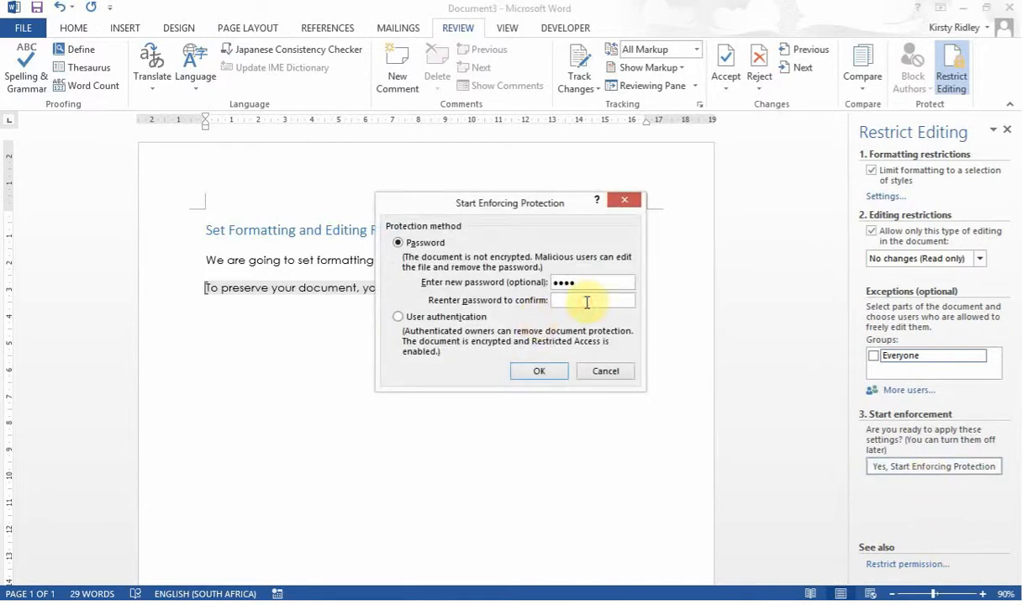
{"action": "type", "text": "1234"}
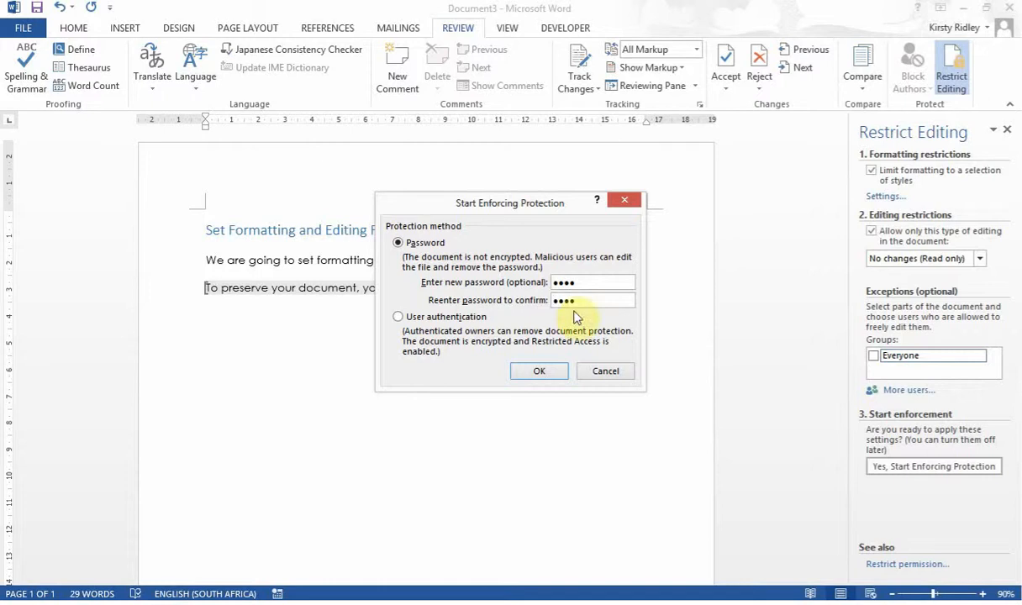
{"action": "left_click", "coordinate": [526, 375]}
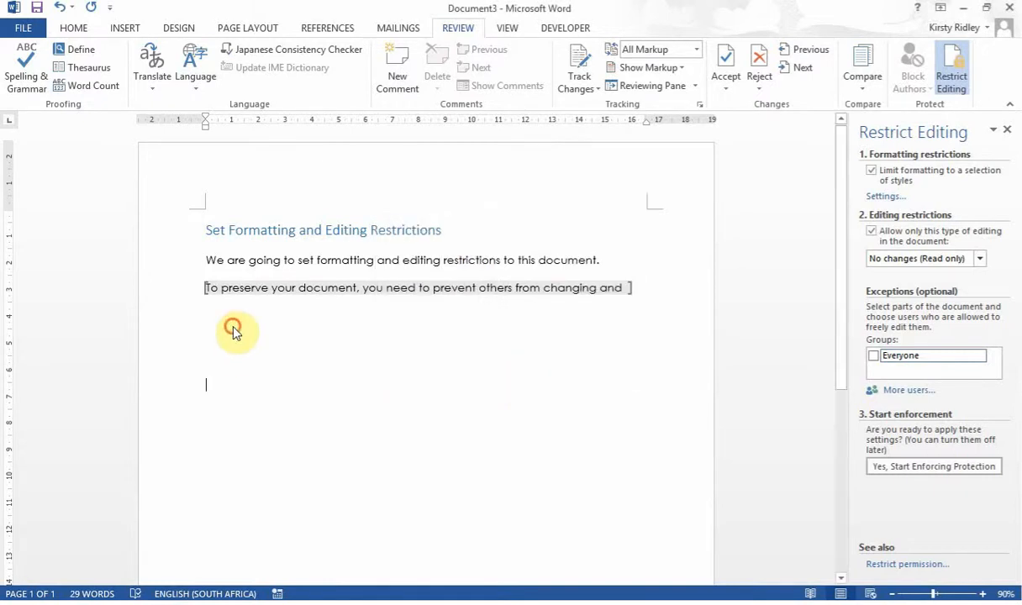
{"action": "key", "text": "a"}
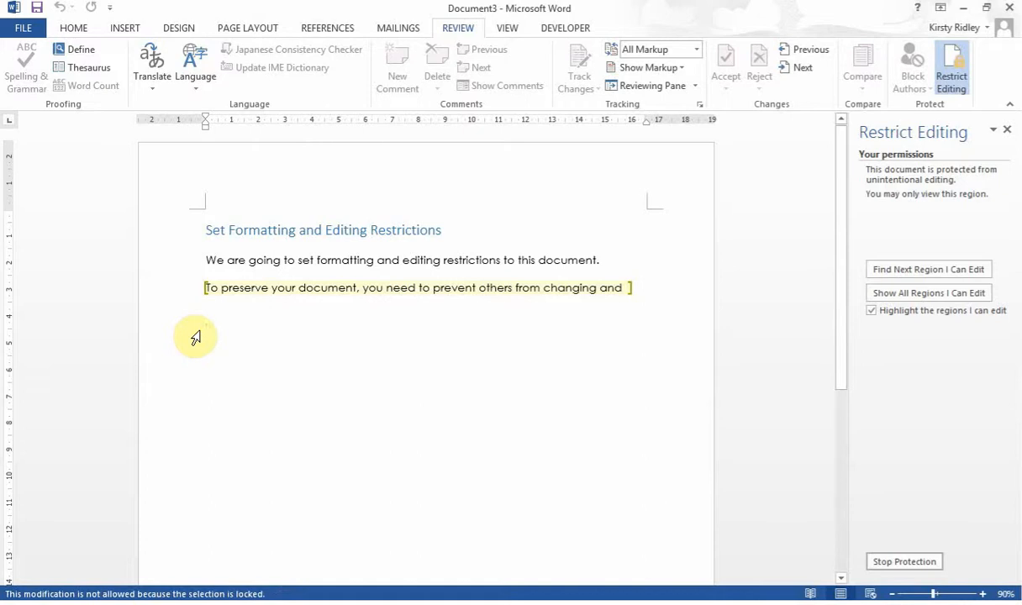
Test typing in the editable paragraph, confirm the line below is locked, and delete the trailing 'and'.
{"action": "left_click", "coordinate": [232, 291]}
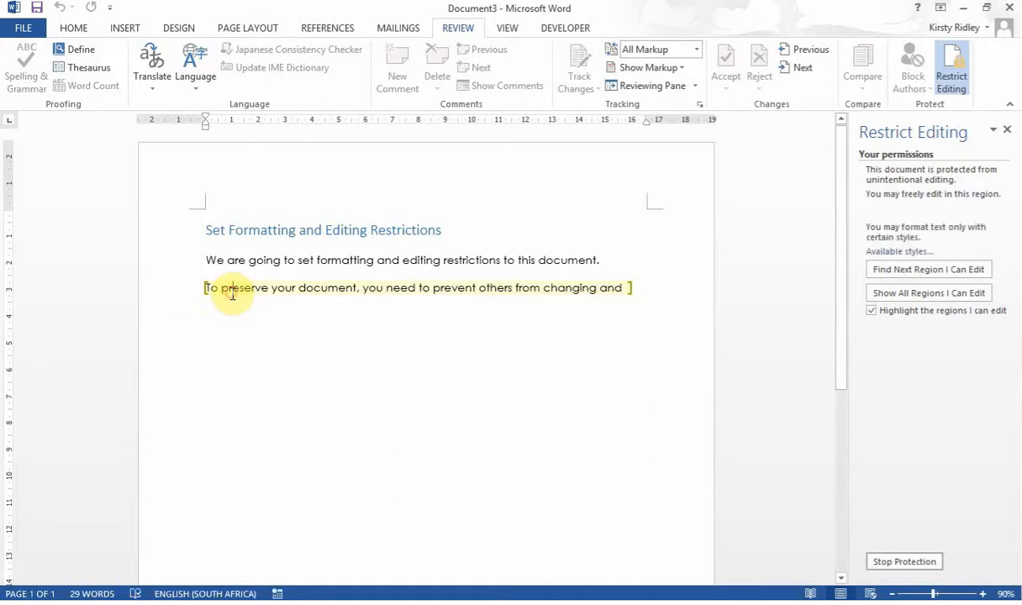
{"action": "type", "text": "dsdsdsd"}
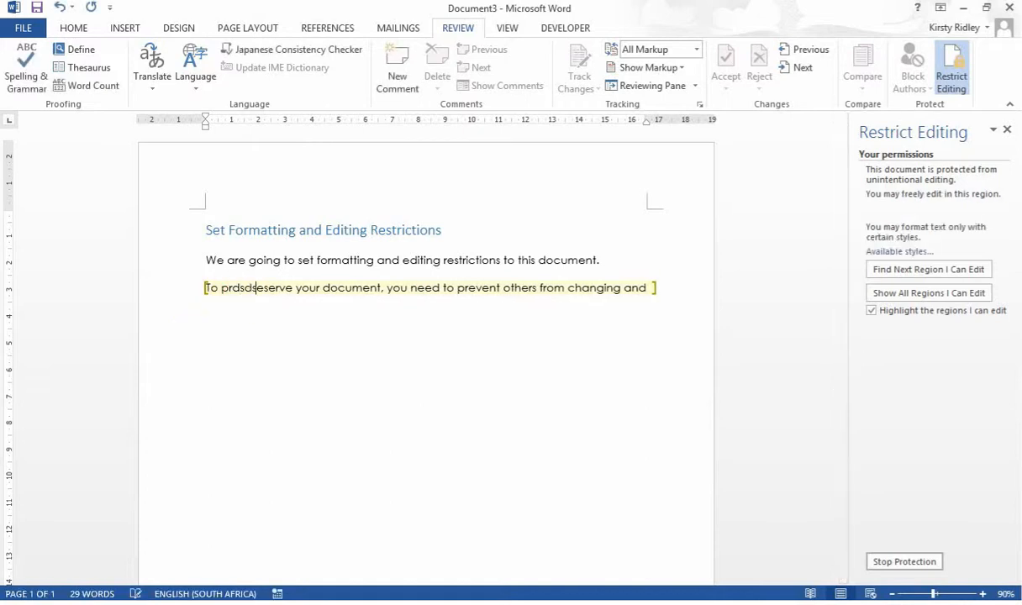
{"action": "key", "text": "BackSpace"}
{"action": "key", "text": "BackSpace"}
{"action": "key", "text": "BackSpace"}
{"action": "key", "text": "BackSpace"}
{"action": "key", "text": "BackSpace"}
{"action": "key", "text": "BackSpace"}
{"action": "key", "text": "BackSpace"}
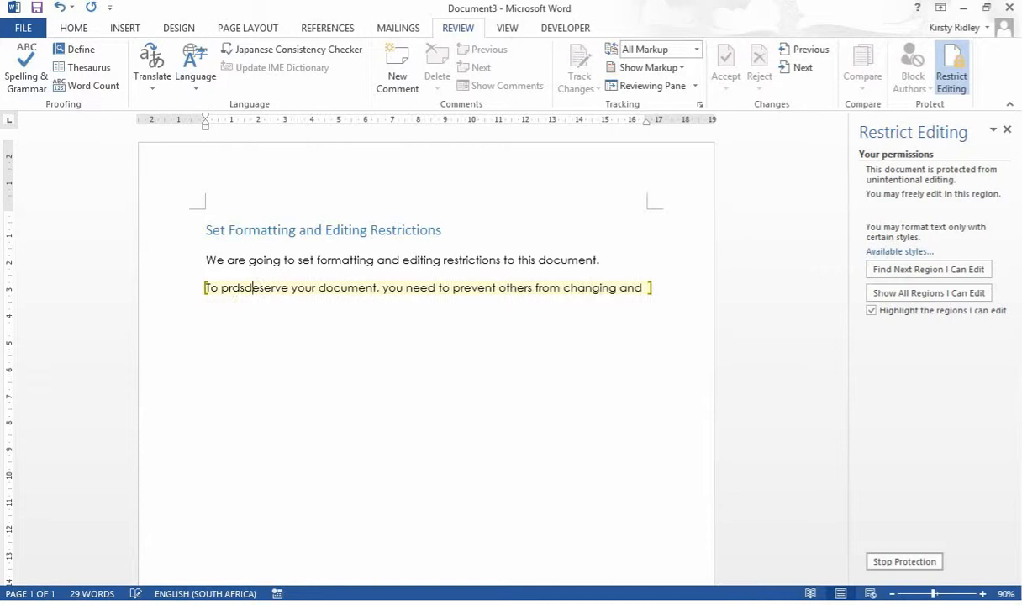
{"action": "left_click", "coordinate": [240, 299]}
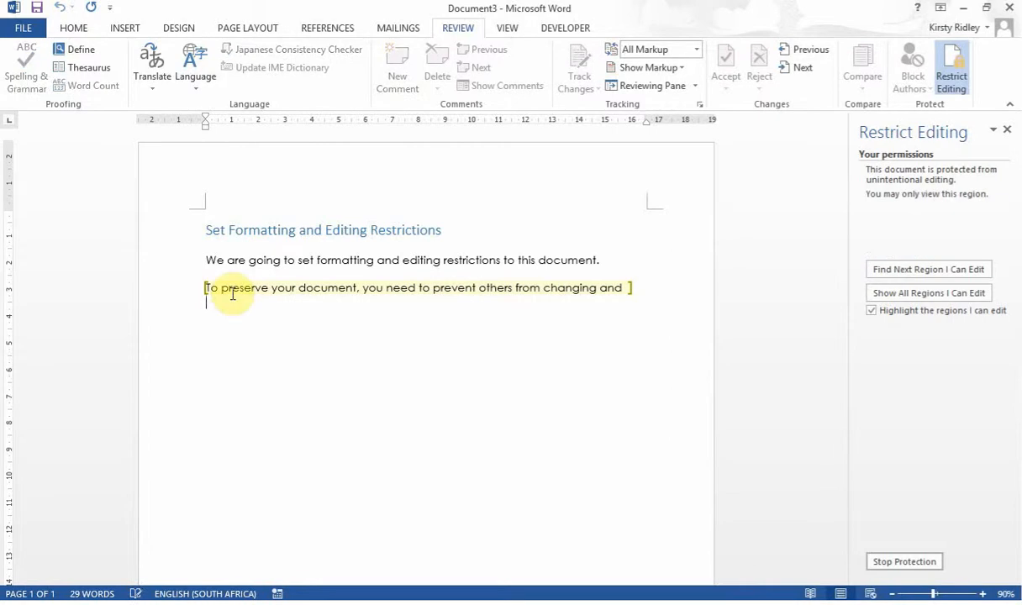
{"action": "left_click", "coordinate": [628, 291]}
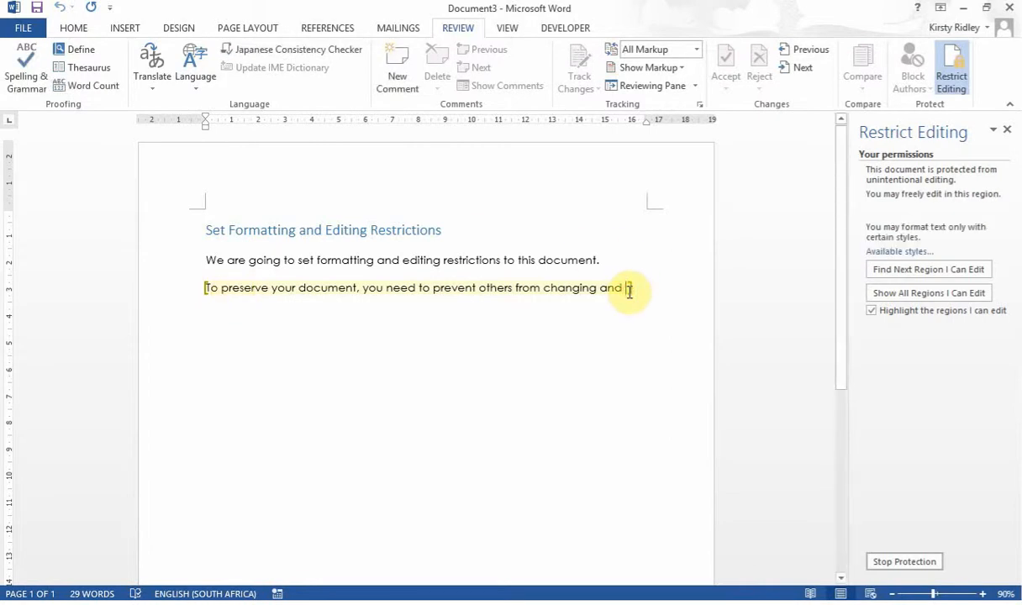
{"action": "key", "text": "BackSpace"}
{"action": "key", "text": "BackSpace"}
{"action": "key", "text": "BackSpace"}
{"action": "key", "text": "BackSpace"}
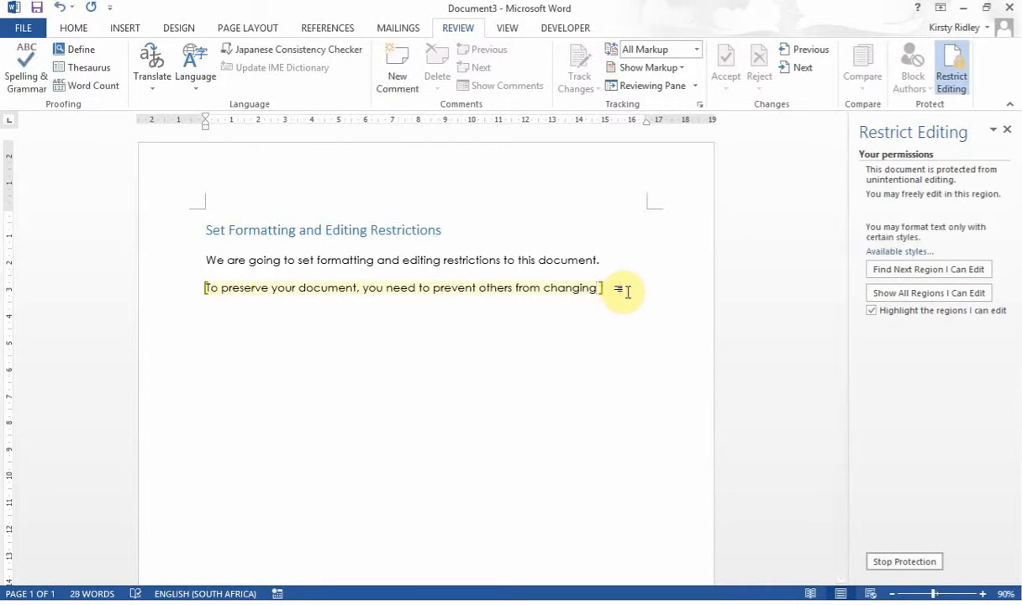
Apply Heading 1 to the editable paragraph and highlight all regions you can edit.
{"action": "left_click", "coordinate": [75, 32]}
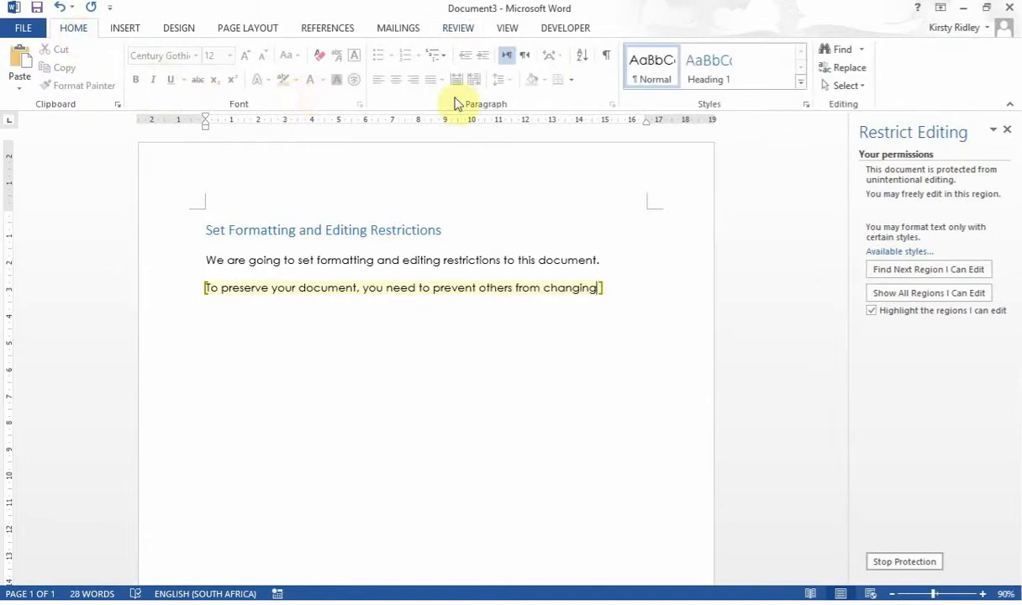
{"action": "left_click", "coordinate": [716, 85]}
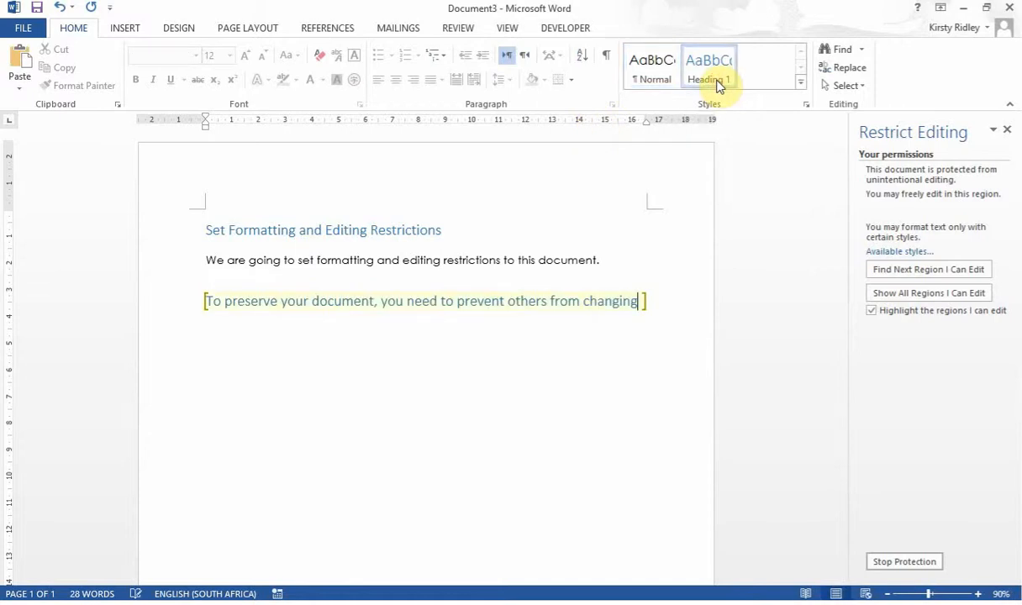
{"action": "left_click", "coordinate": [570, 375]}
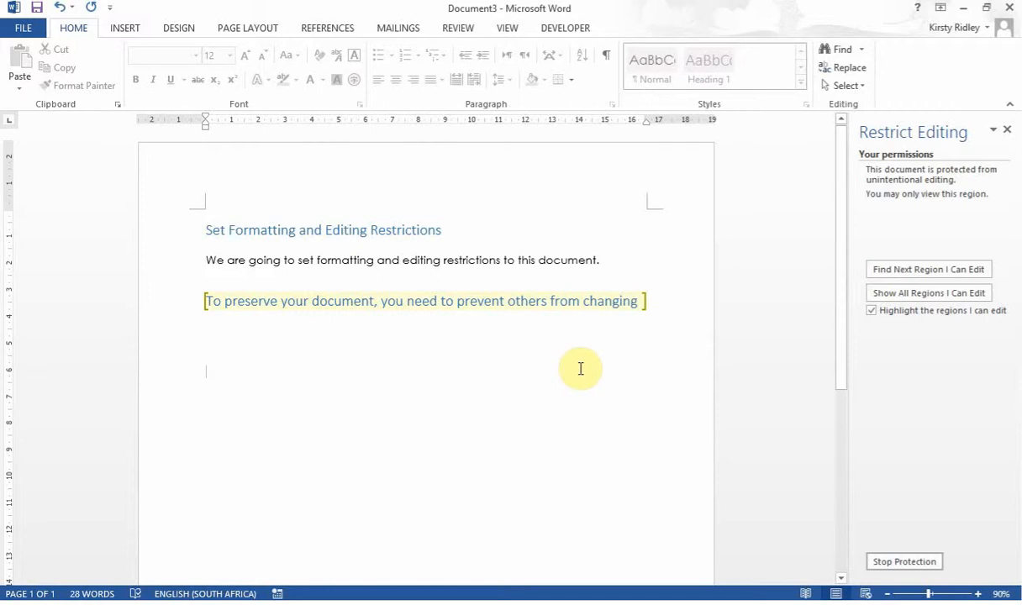
{"action": "left_click", "coordinate": [975, 301]}
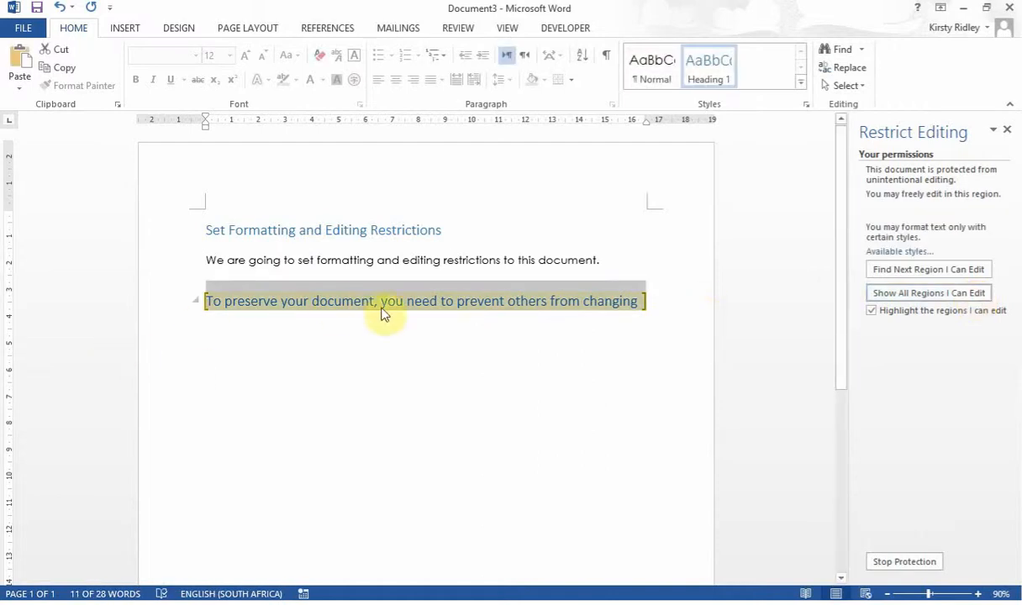
Stop protection by entering the document password in the Unprotect Document prompt.
{"action": "left_click", "coordinate": [680, 299]}
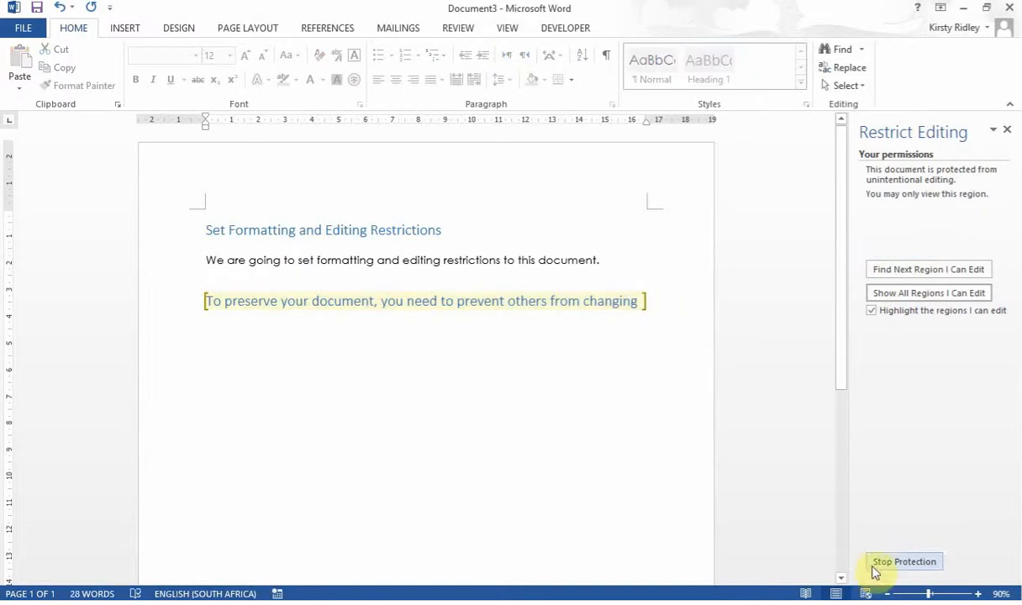
{"action": "left_click", "coordinate": [877, 568]}
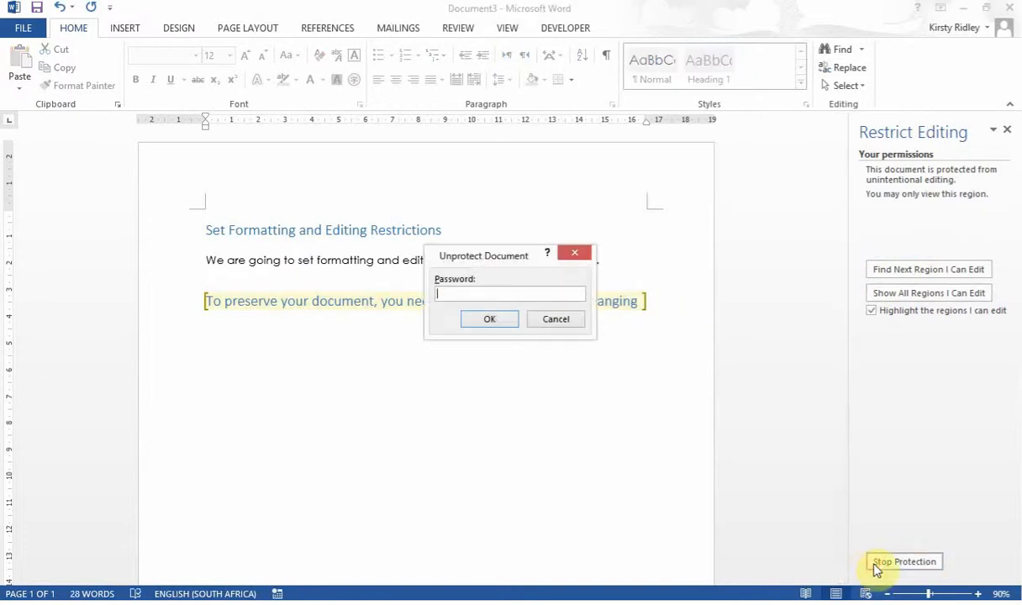
{"action": "type", "text": "1234"}
{"action": "key", "text": "Return"}
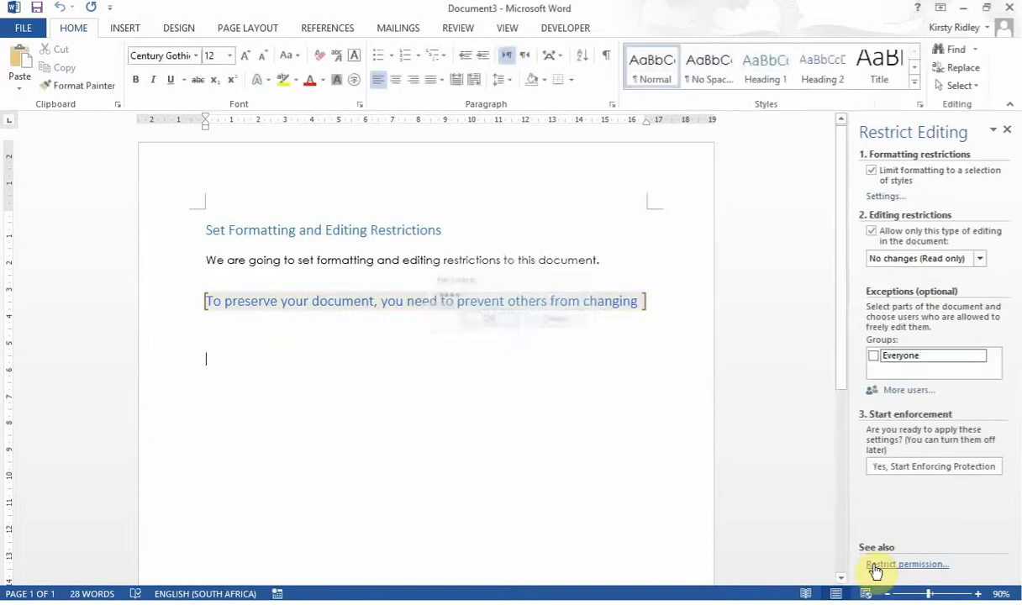